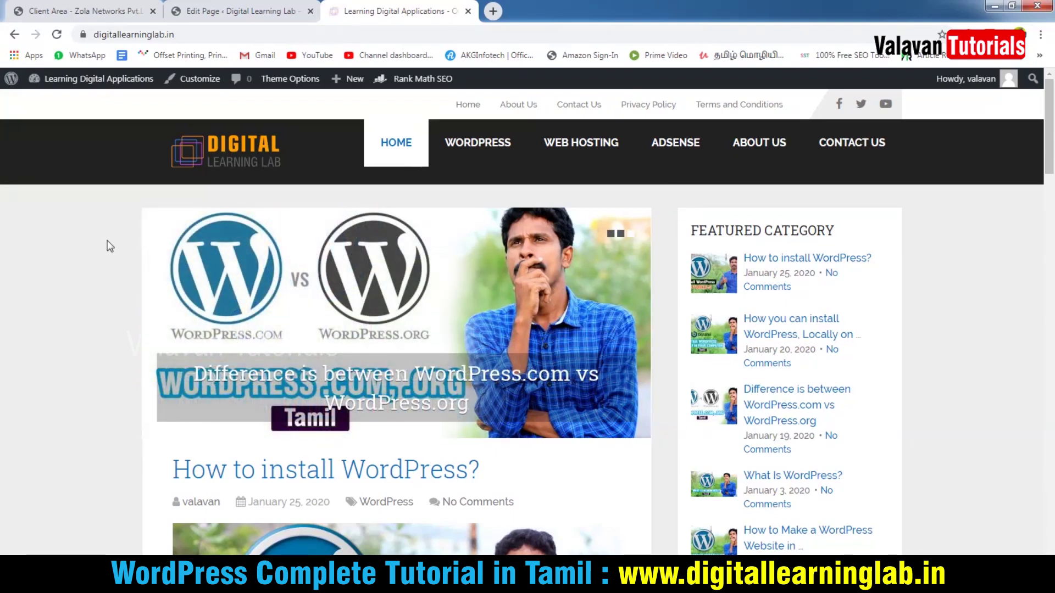
- Switch to the tutorials site's admin area, open its Dashboard and review the overview, activity and news widgets
click(227, 7)
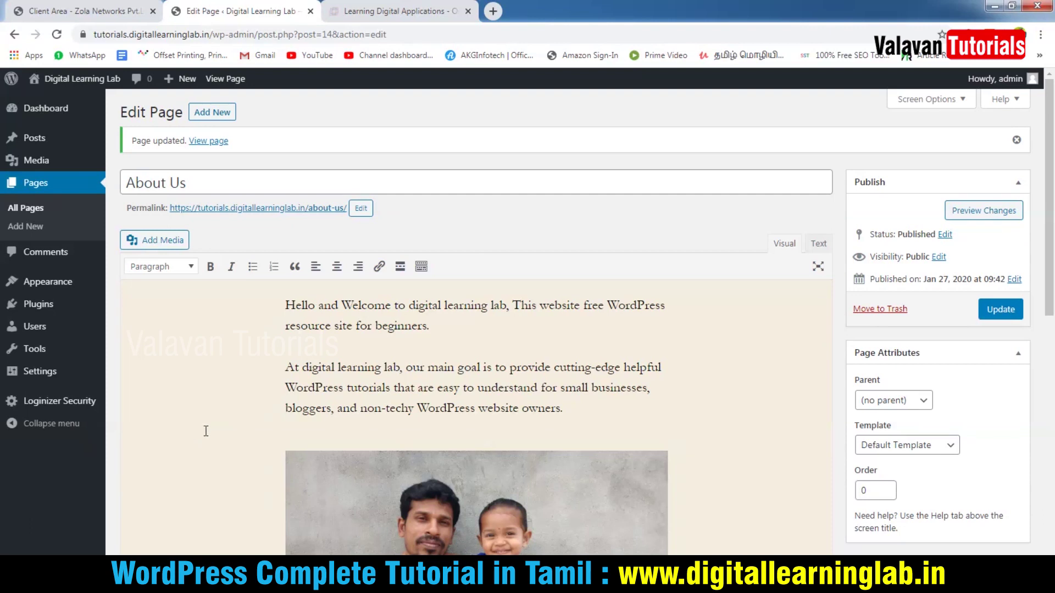
click(40, 110)
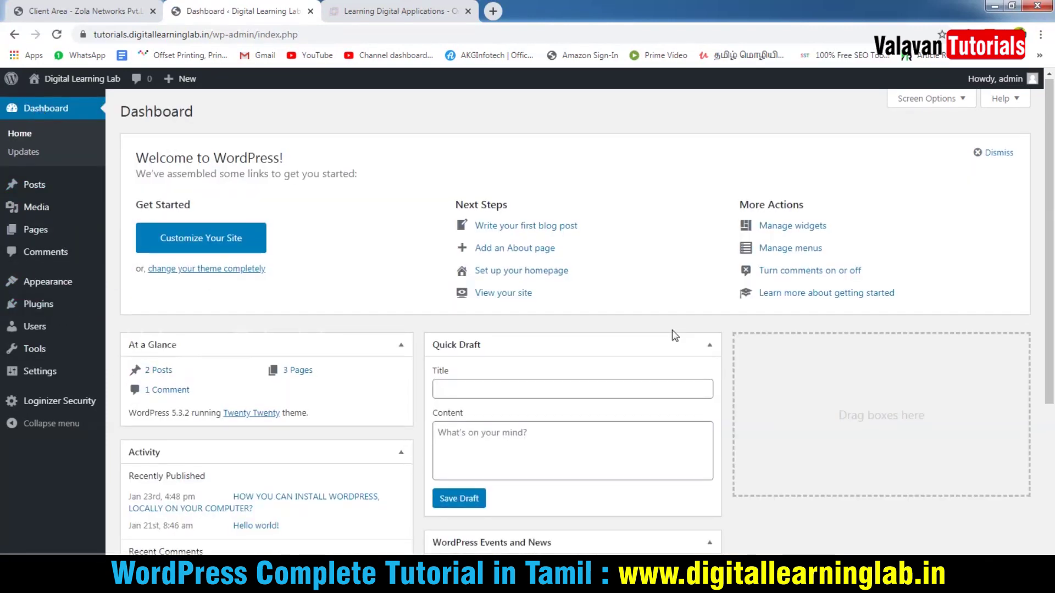
scroll(668, 261, down, 4)
scroll(254, 381, up, 4)
scroll(323, 374, down, 4)
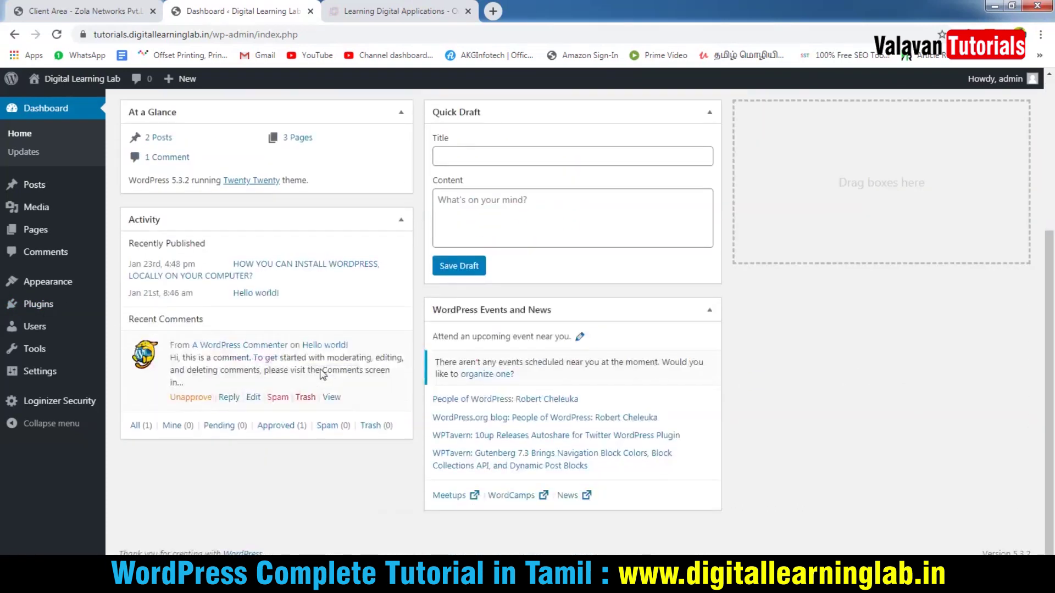
scroll(318, 420, up, 1)
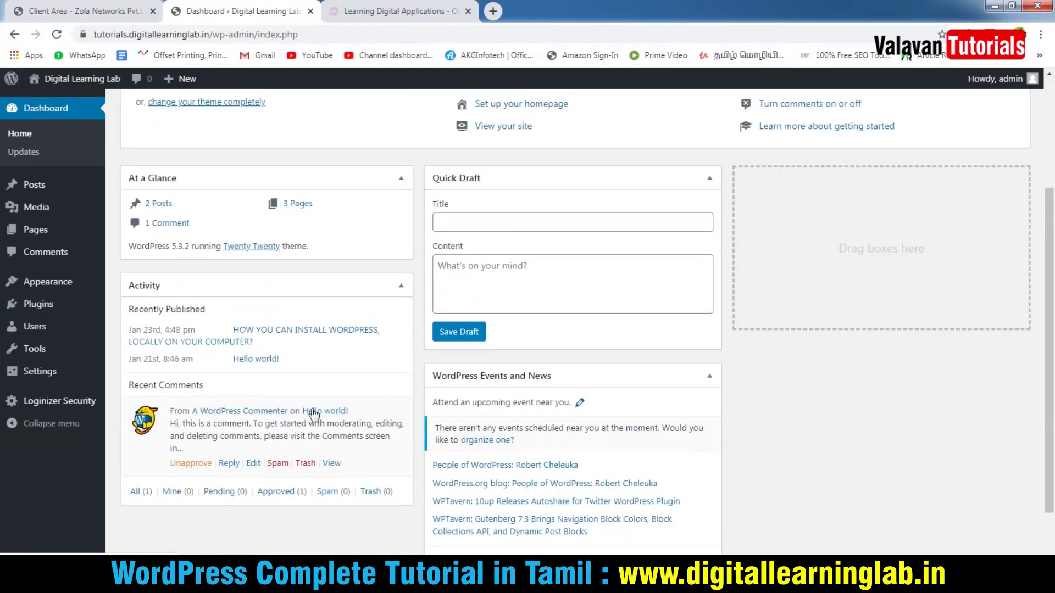
- Delete the inactive Akismet Anti-Spam and Hello Dolly plugins from the installed plugins
click(41, 307)
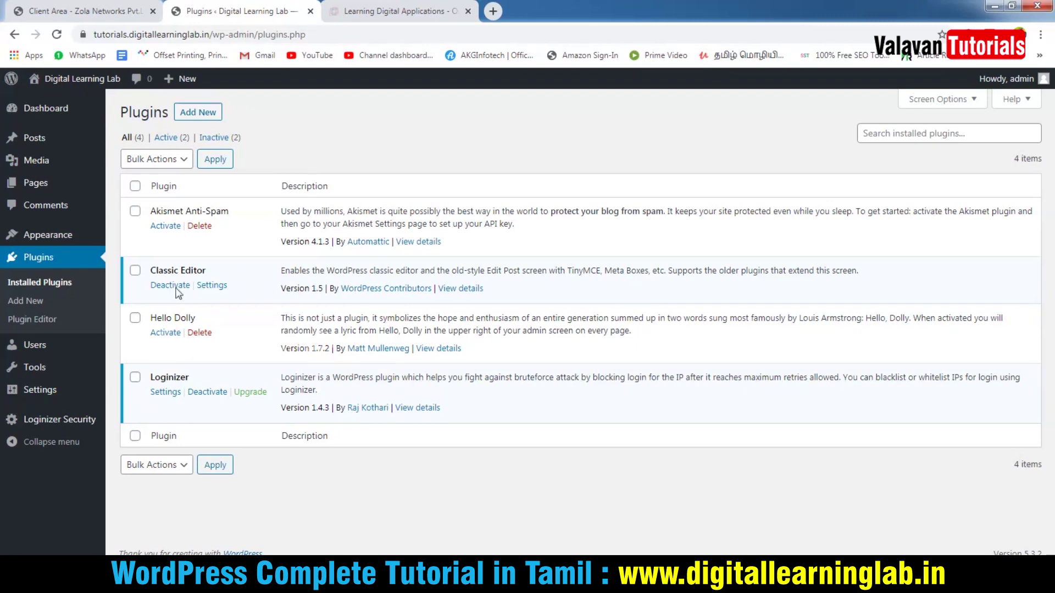
click(204, 227)
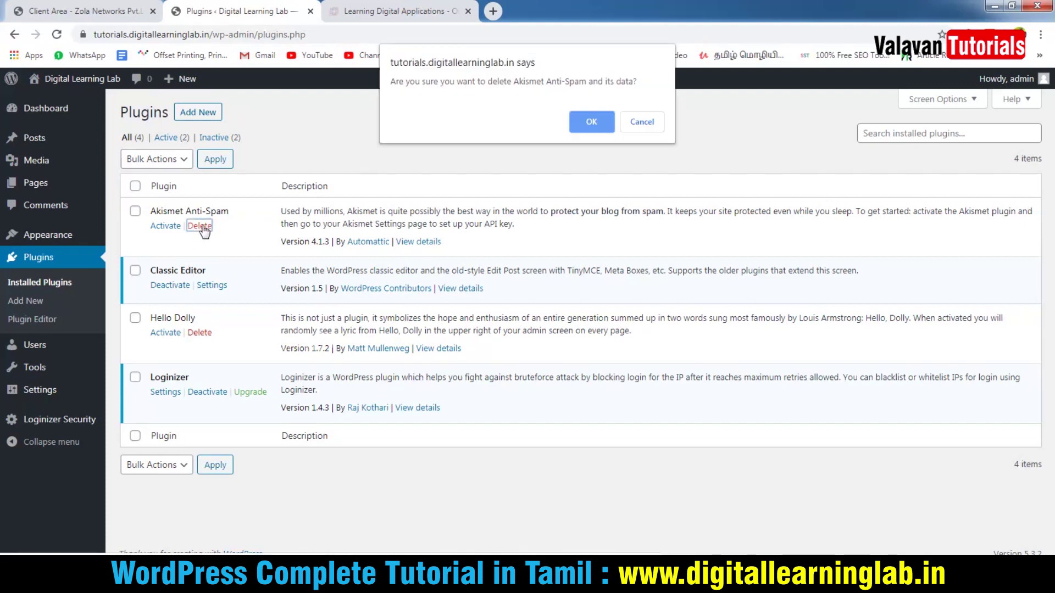
click(586, 125)
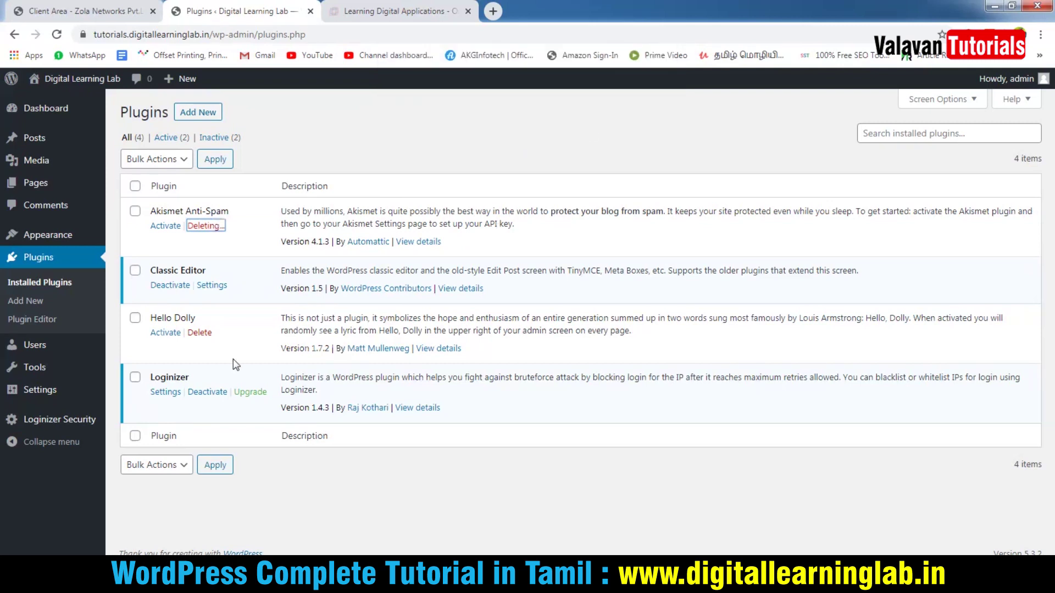
click(200, 299)
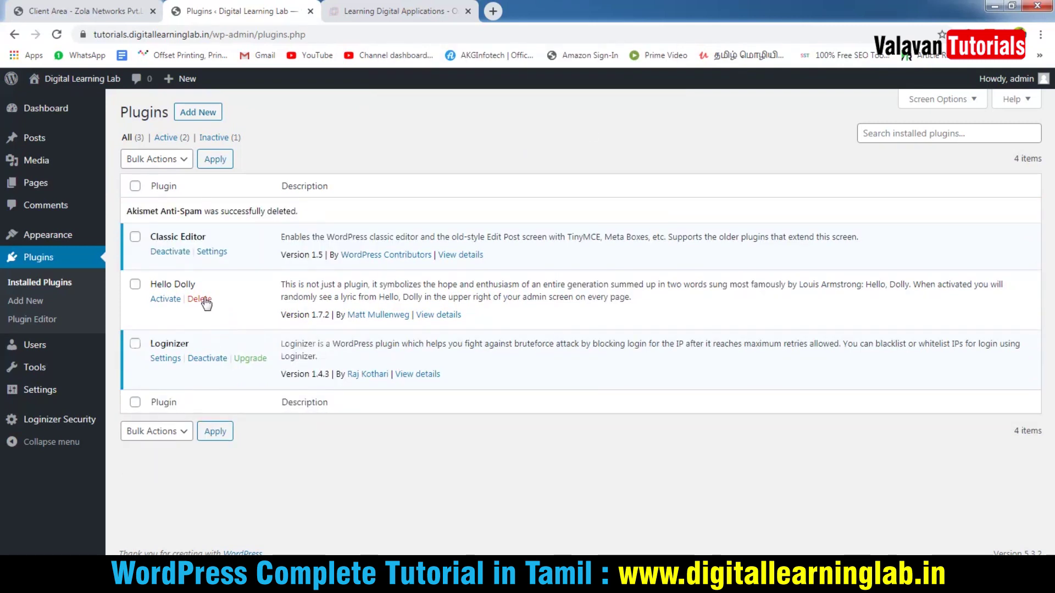
click(585, 109)
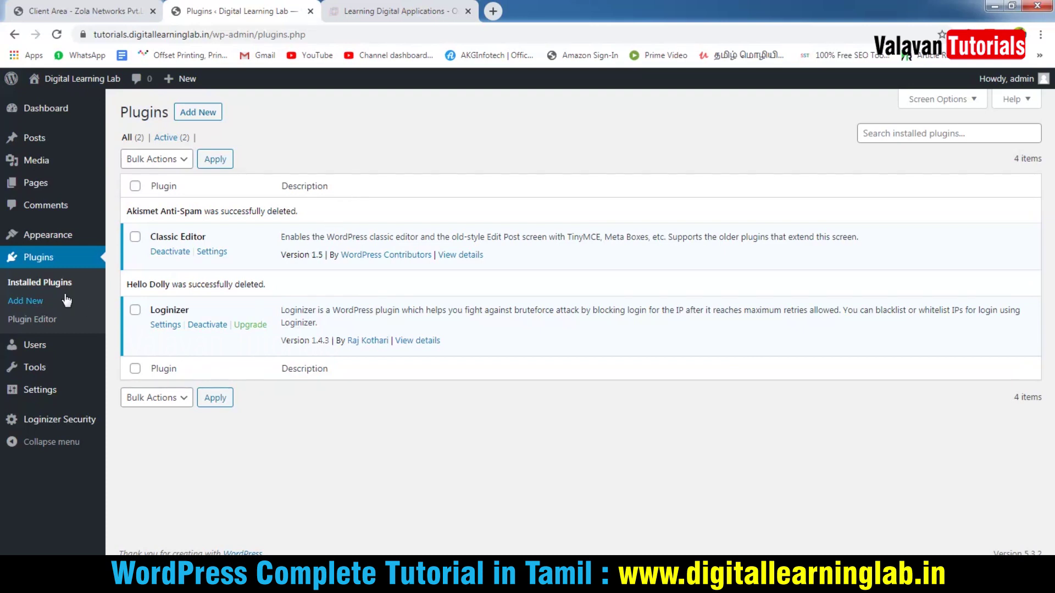
- Start adding a new plugin and look through the featured plugins
click(208, 118)
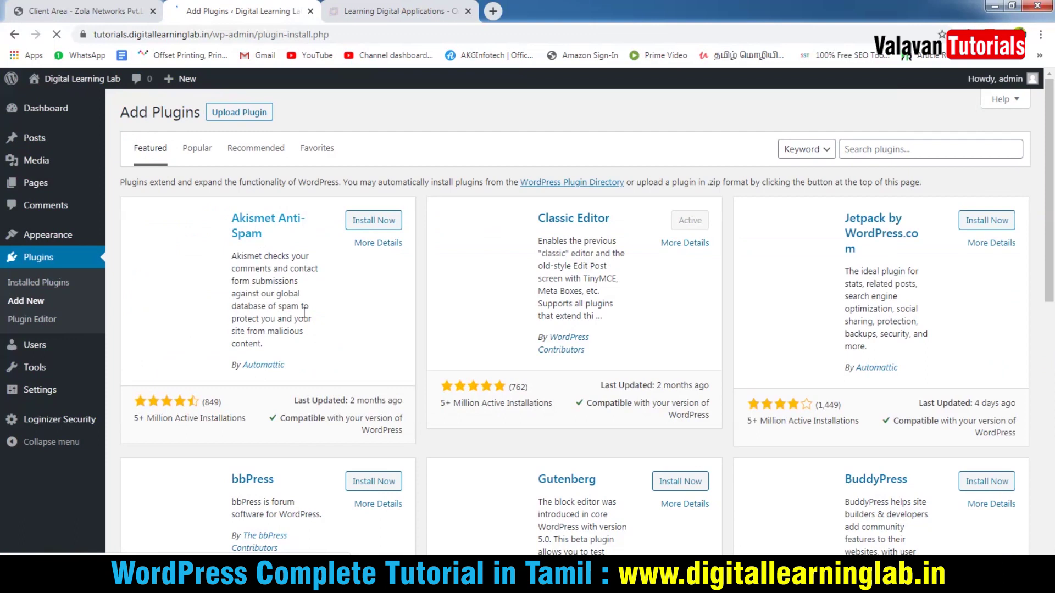
scroll(412, 395, down, 10)
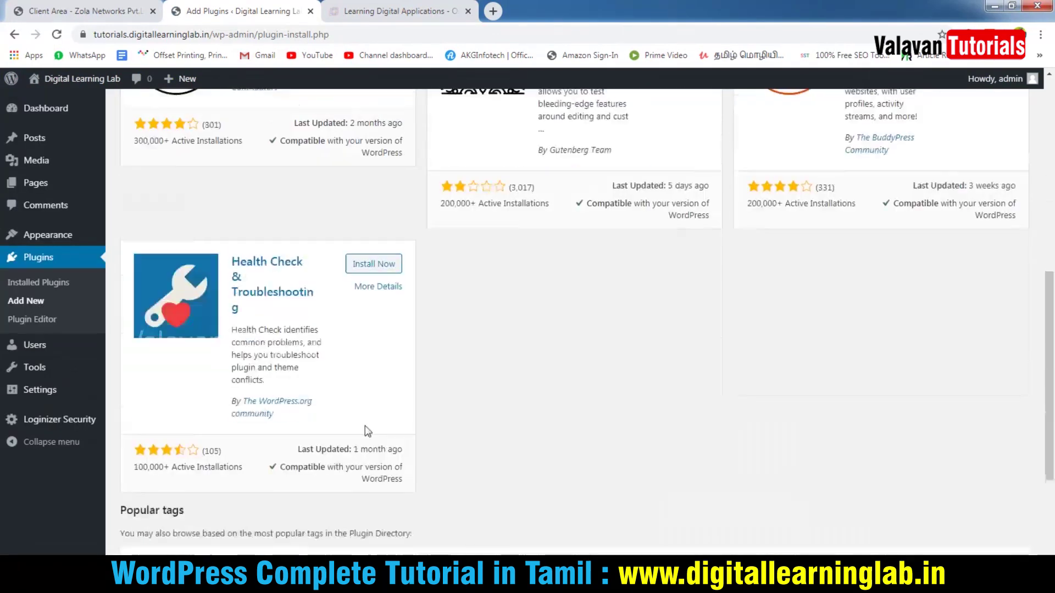
scroll(692, 428, up, 10)
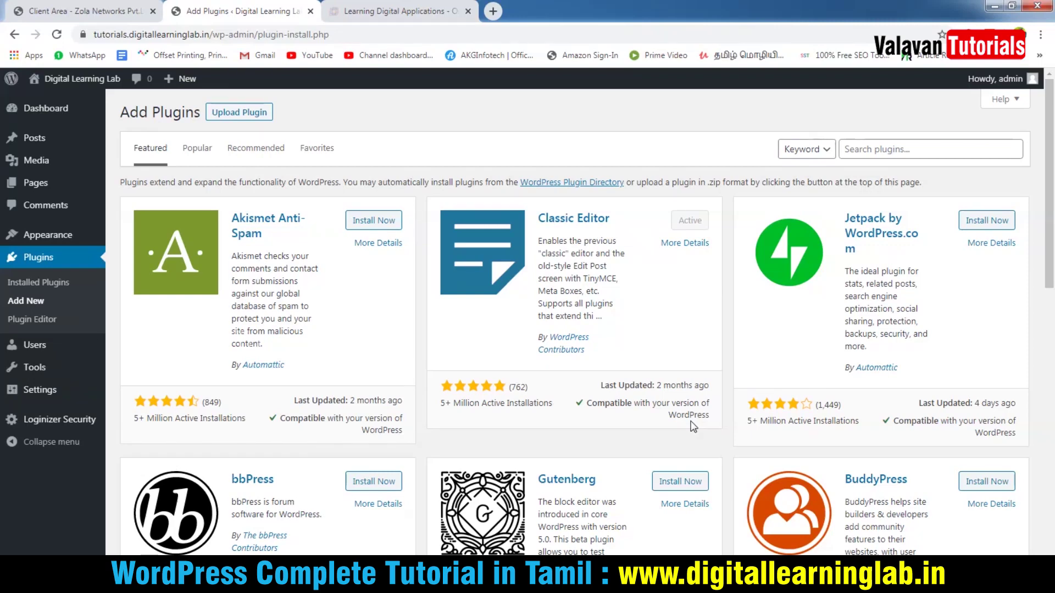
- Show the popular plugins and browse the first page of the list
click(200, 150)
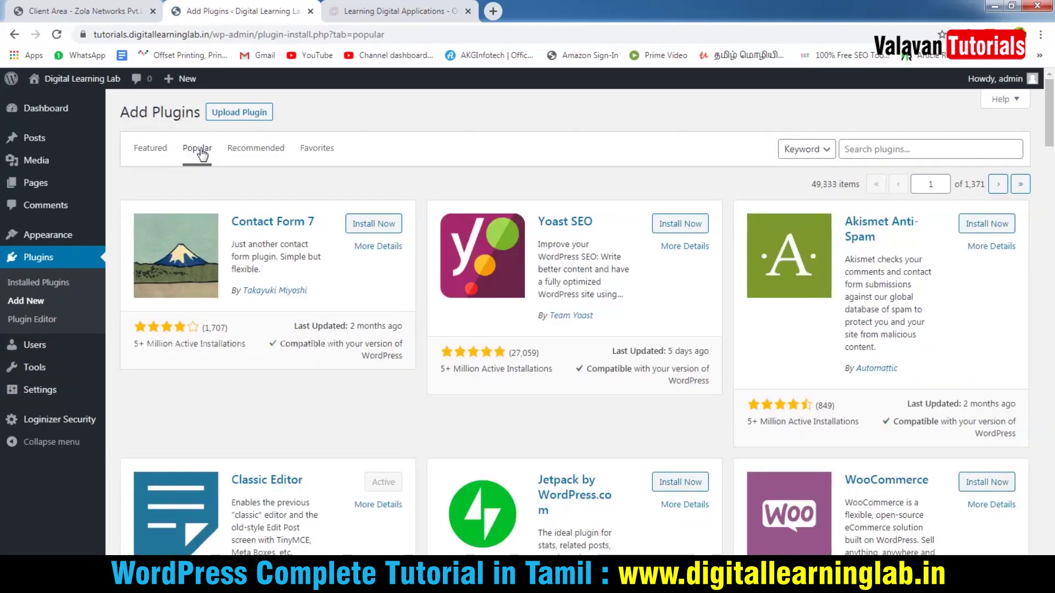
scroll(497, 360, down, 5)
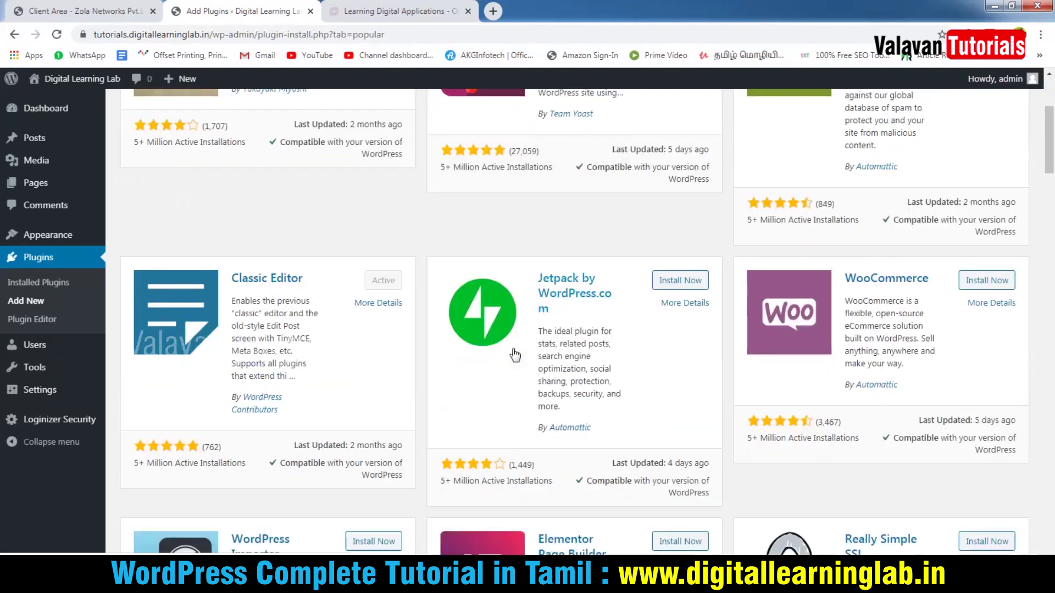
scroll(495, 363, up, 5)
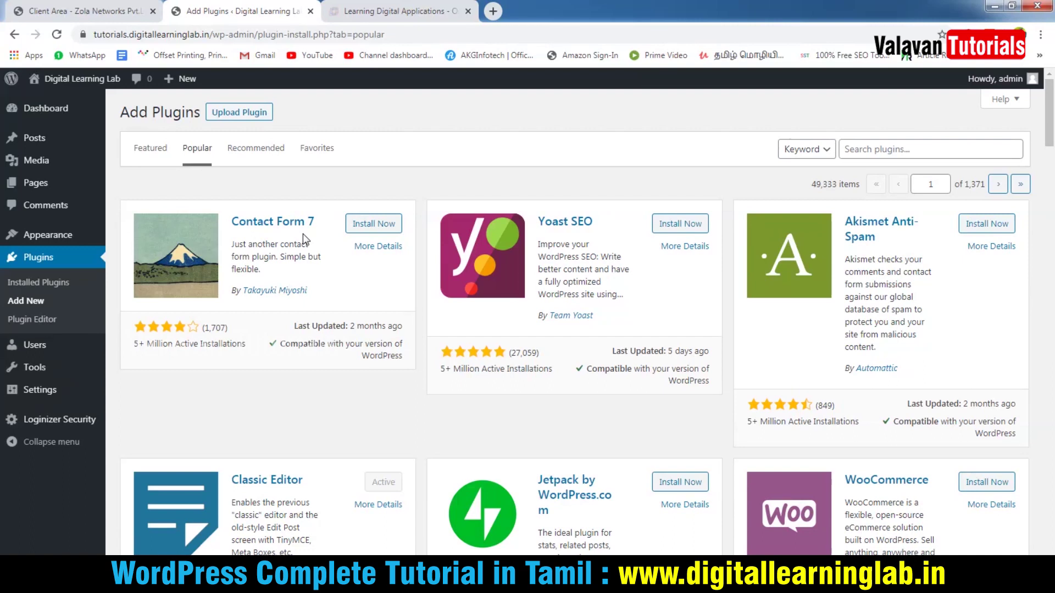
scroll(302, 233, down, 3)
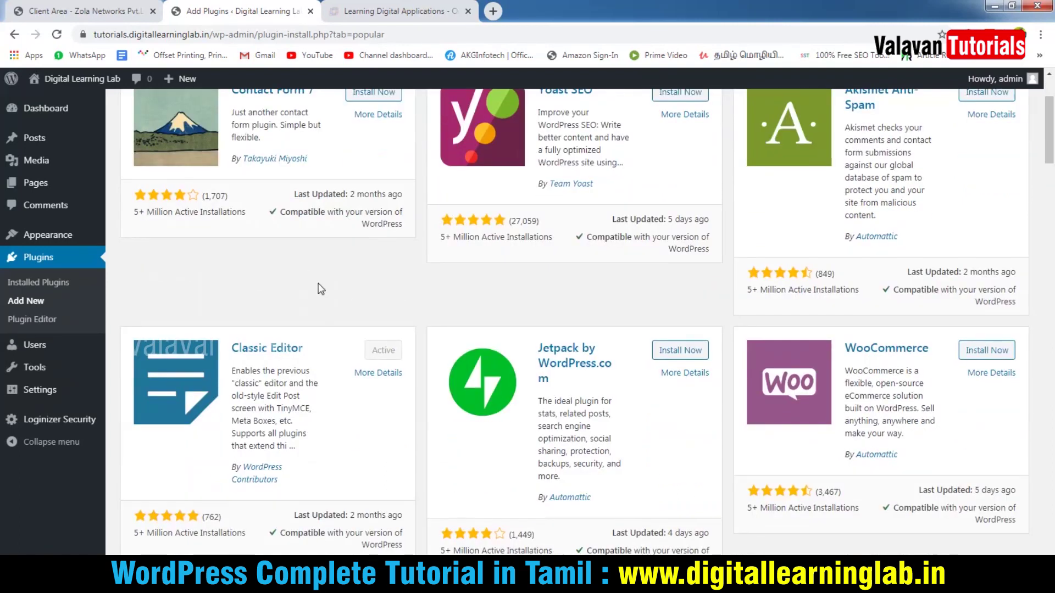
scroll(319, 287, down, 6)
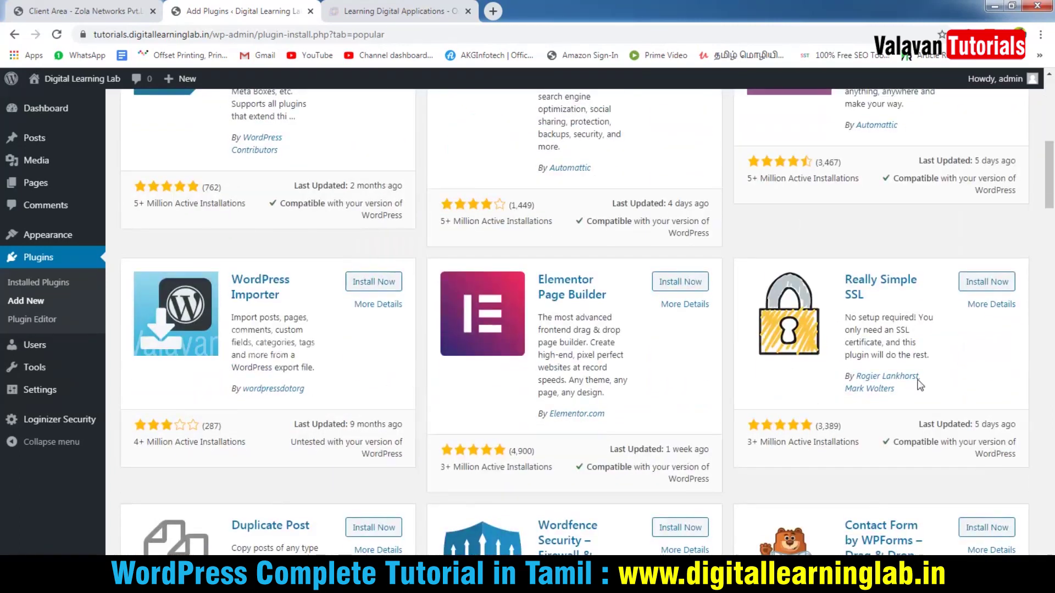
scroll(928, 325, down, 6)
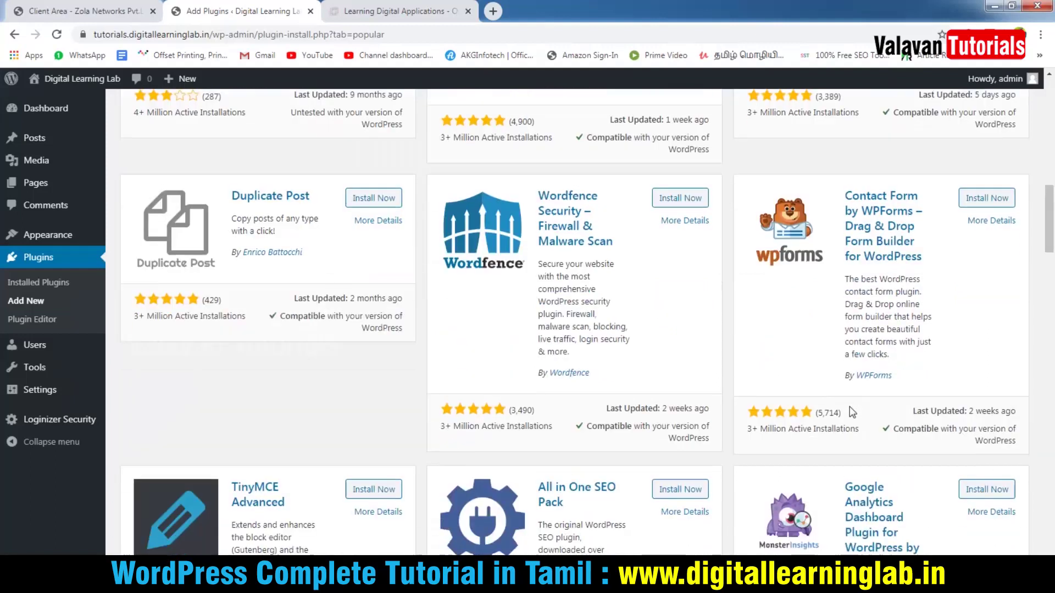
scroll(852, 412, down, 8)
scroll(827, 412, down, 5)
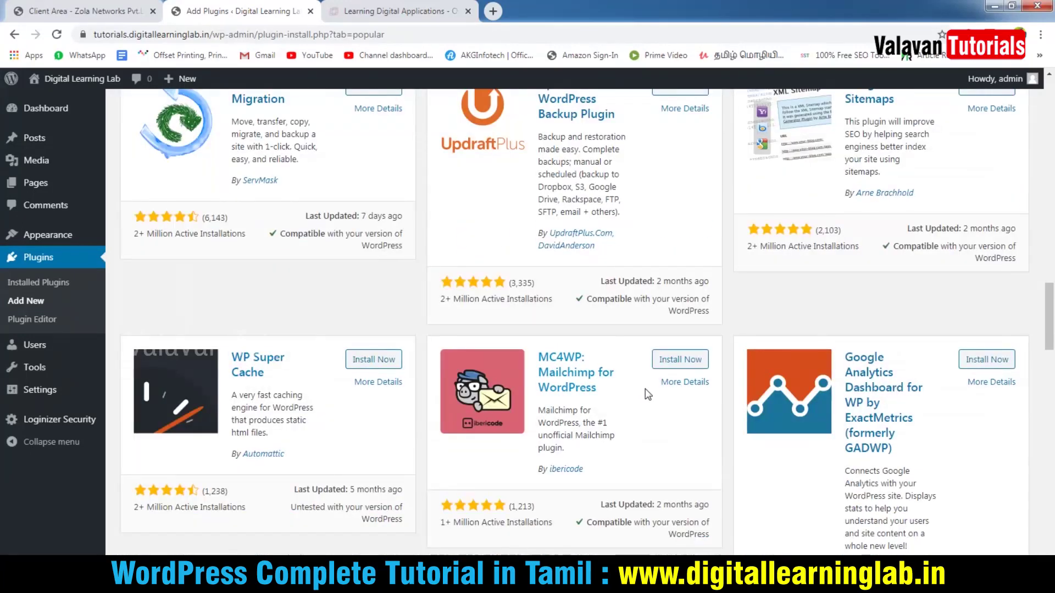
scroll(647, 394, down, 8)
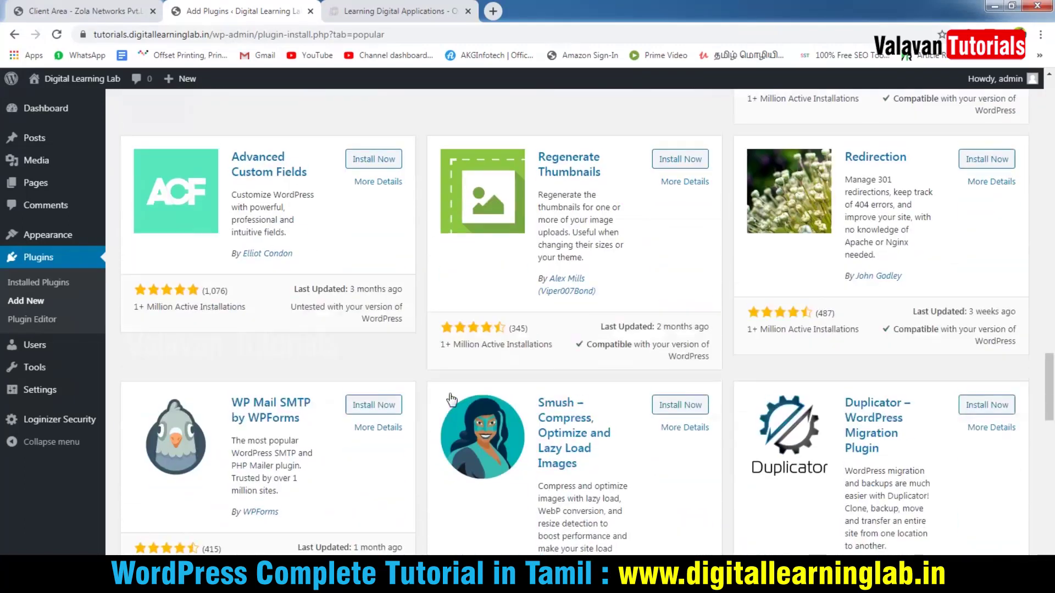
scroll(450, 398, down, 8)
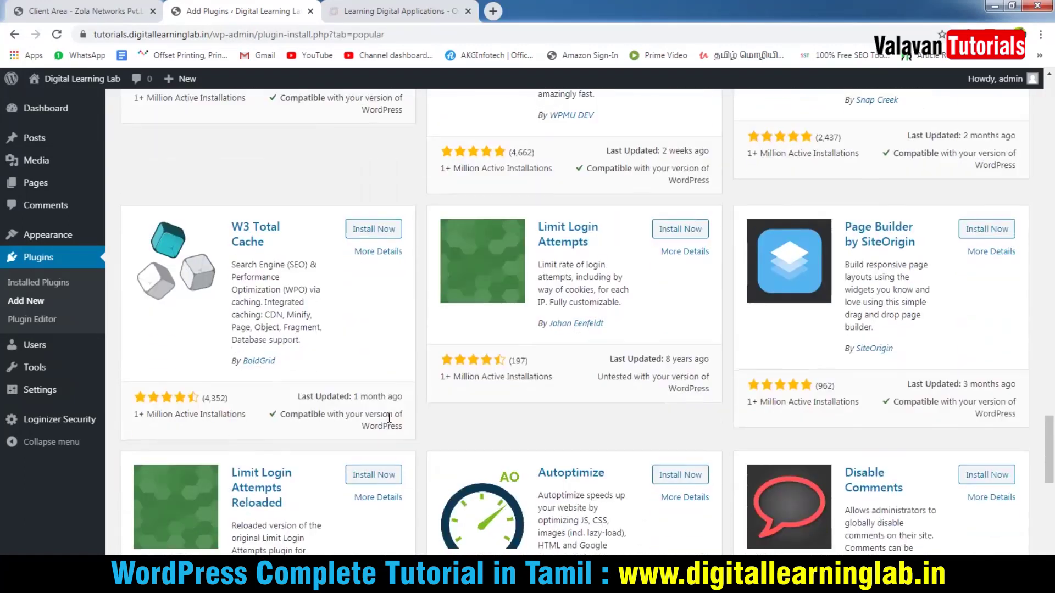
scroll(391, 411, down, 1)
- Install the Contact Form 7 plugin from the popular plugins
scroll(384, 278, up, 20)
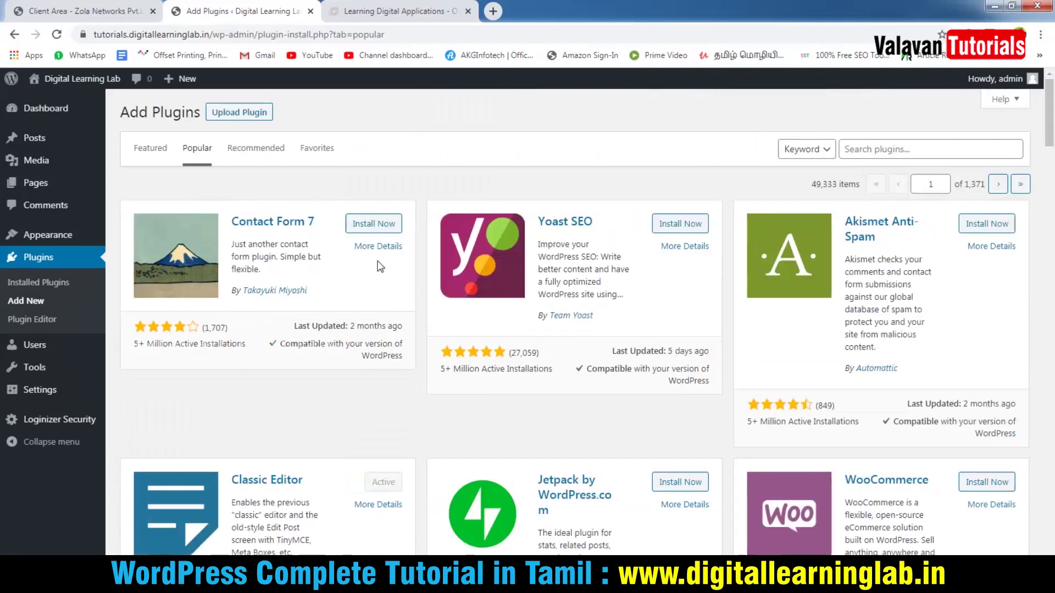
click(374, 223)
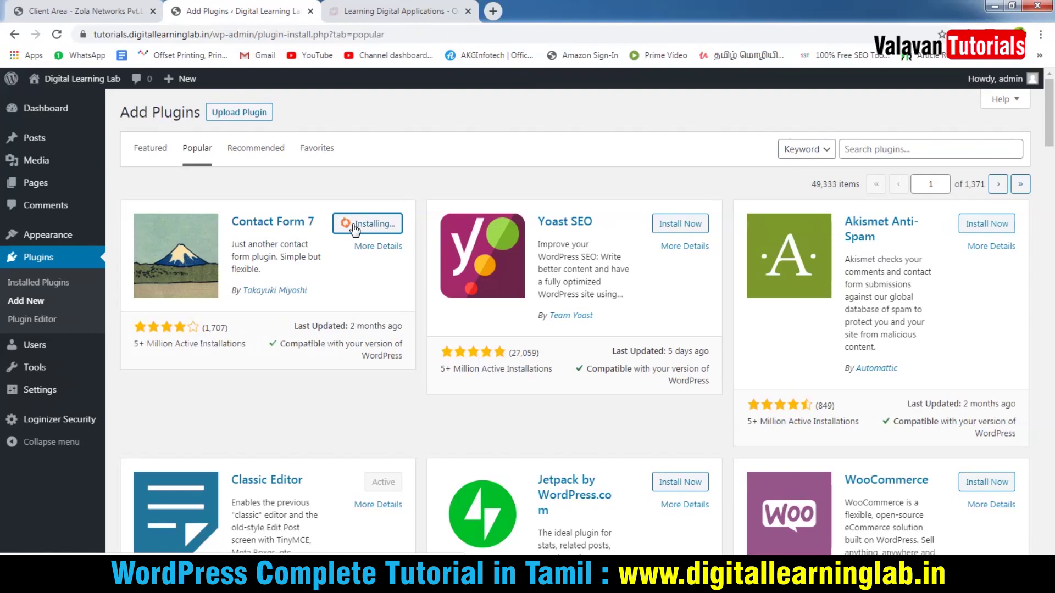
- Open the Contact Us page of the live digitallearninglab.in site and examine its contact form fields
click(402, 10)
click(850, 152)
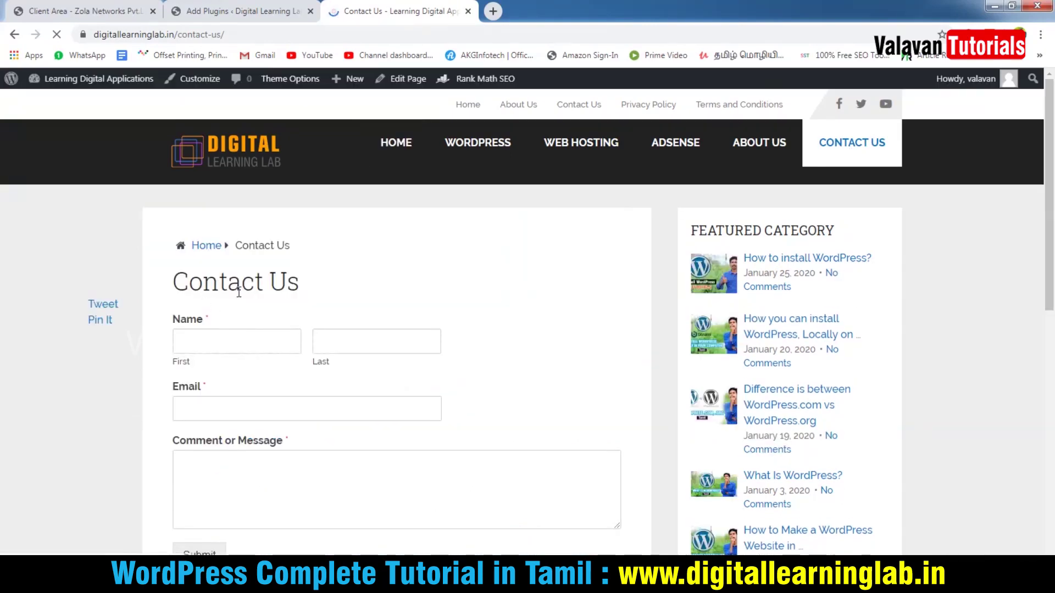
scroll(296, 335, down, 1)
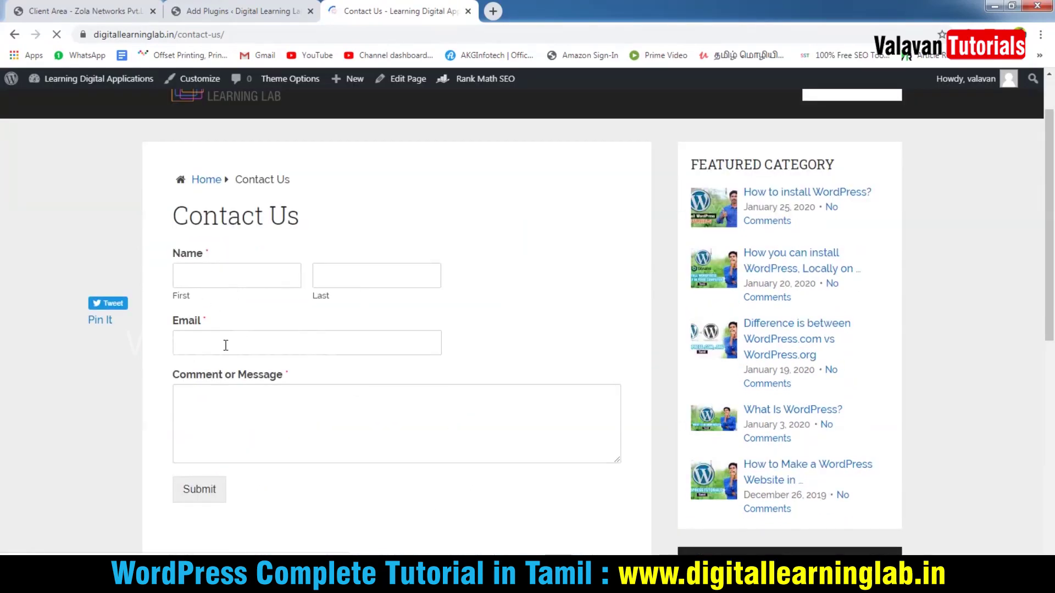
click(234, 415)
scroll(365, 461, down, 2)
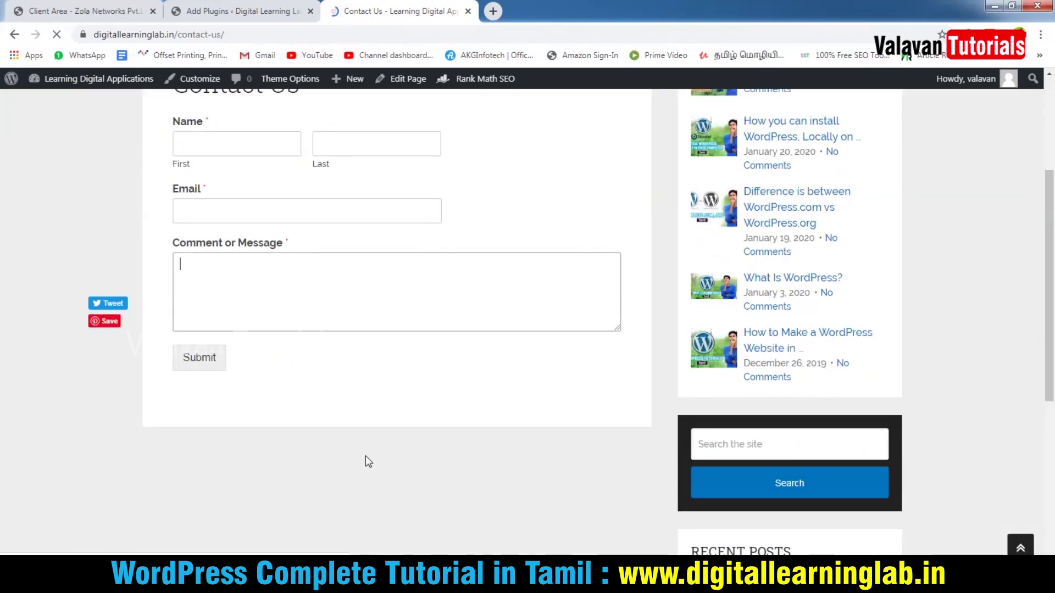
scroll(365, 456, up, 3)
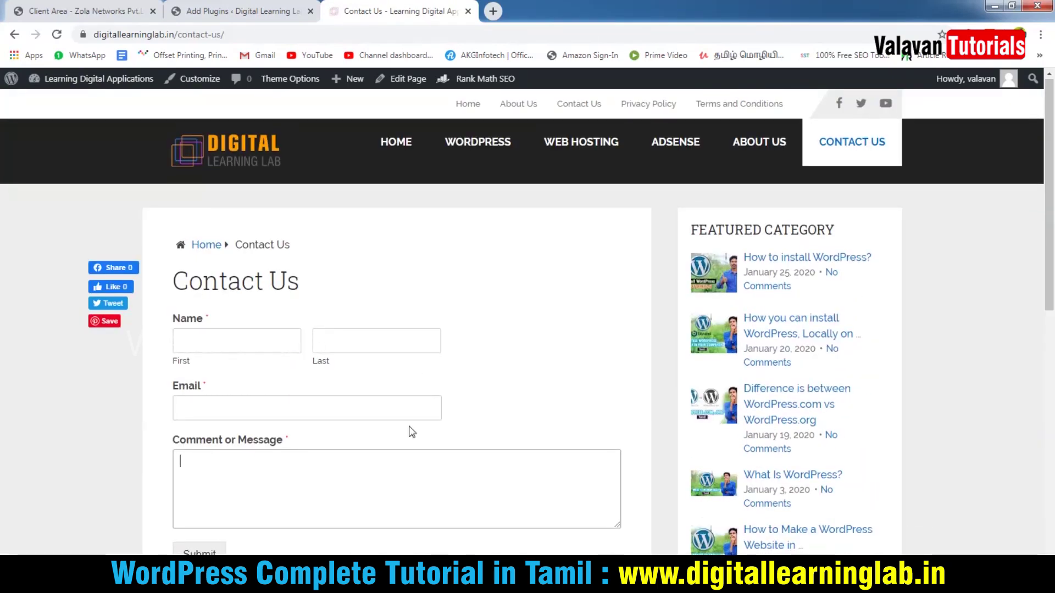
scroll(409, 432, down, 3)
scroll(408, 434, up, 3)
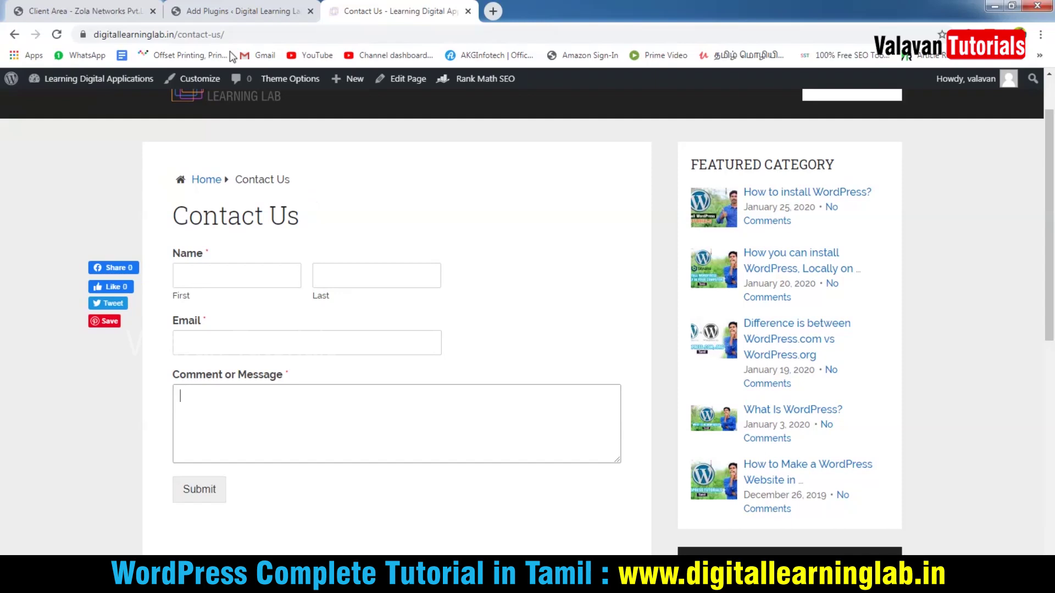
- Return to the plugin installation page, activate Contact Form 7 and open its list of contact forms
click(230, 11)
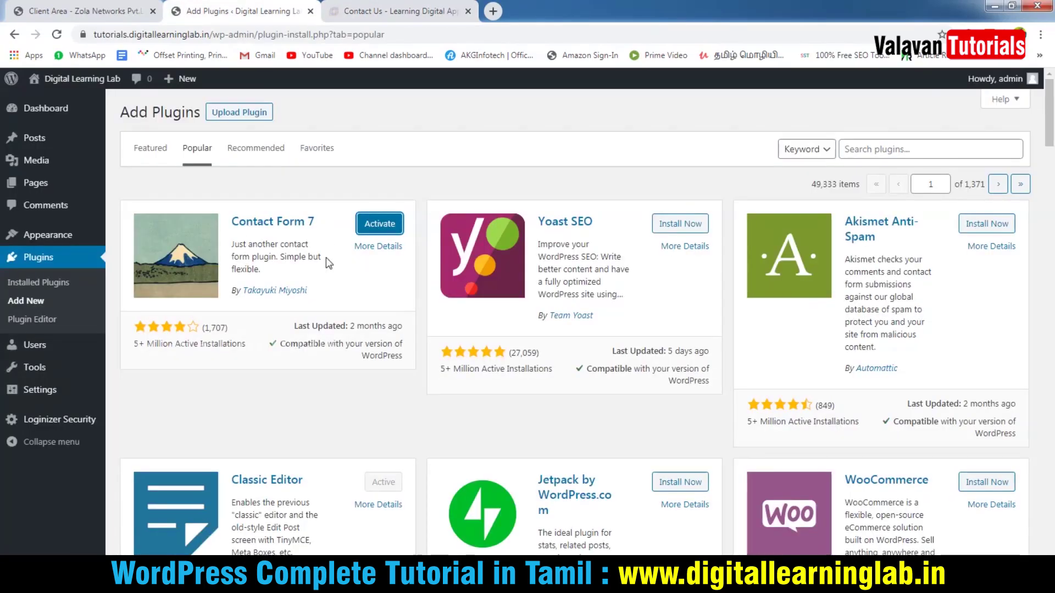
click(387, 222)
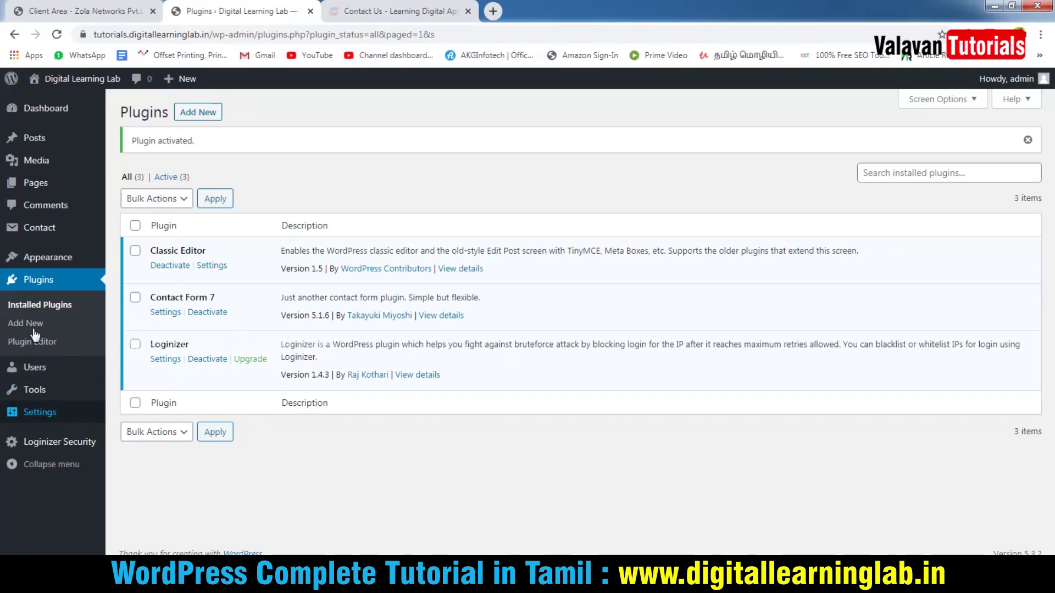
mouse_move(36, 227)
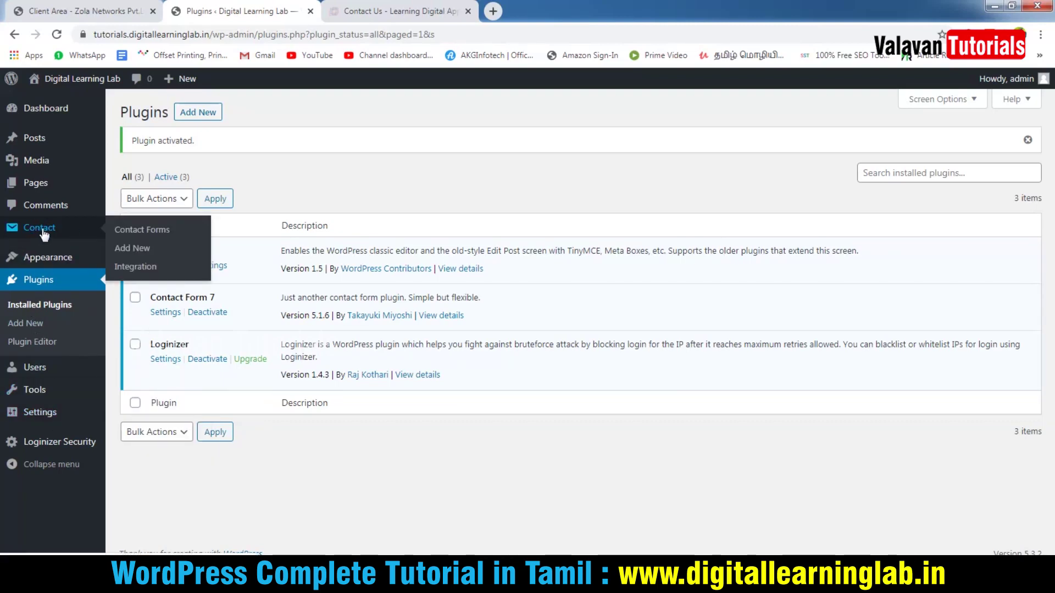
click(44, 231)
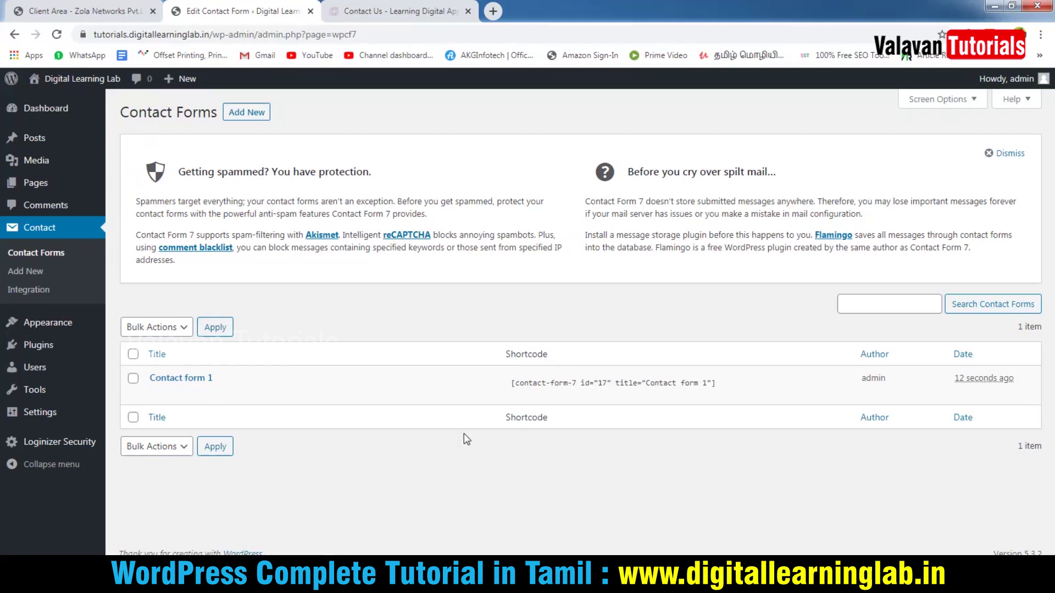
- Open Contact form 1 for editing and examine the field labels and tags in its form template
click(156, 394)
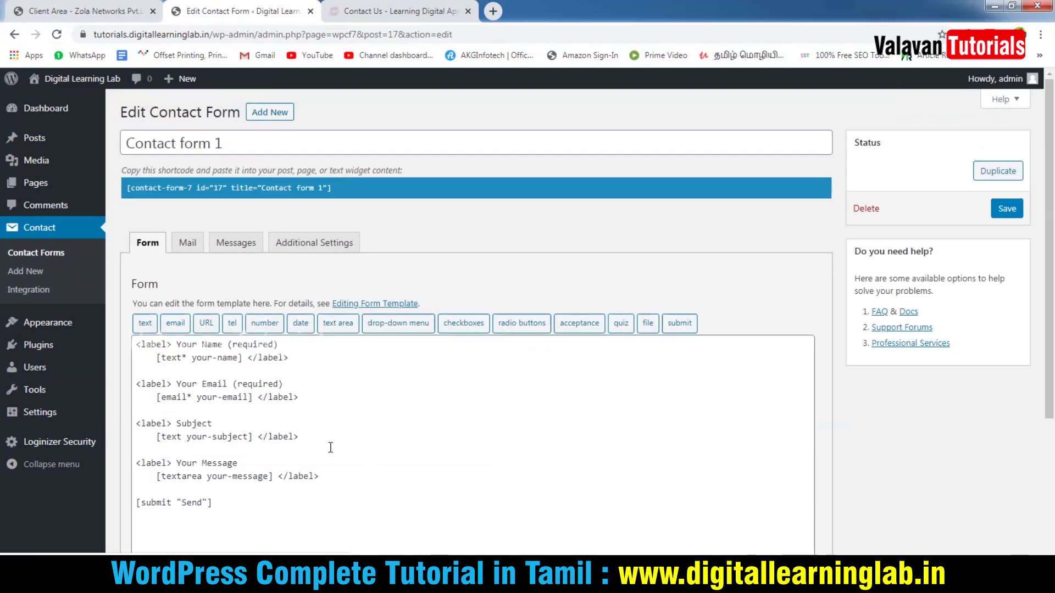
scroll(389, 419, down, 2)
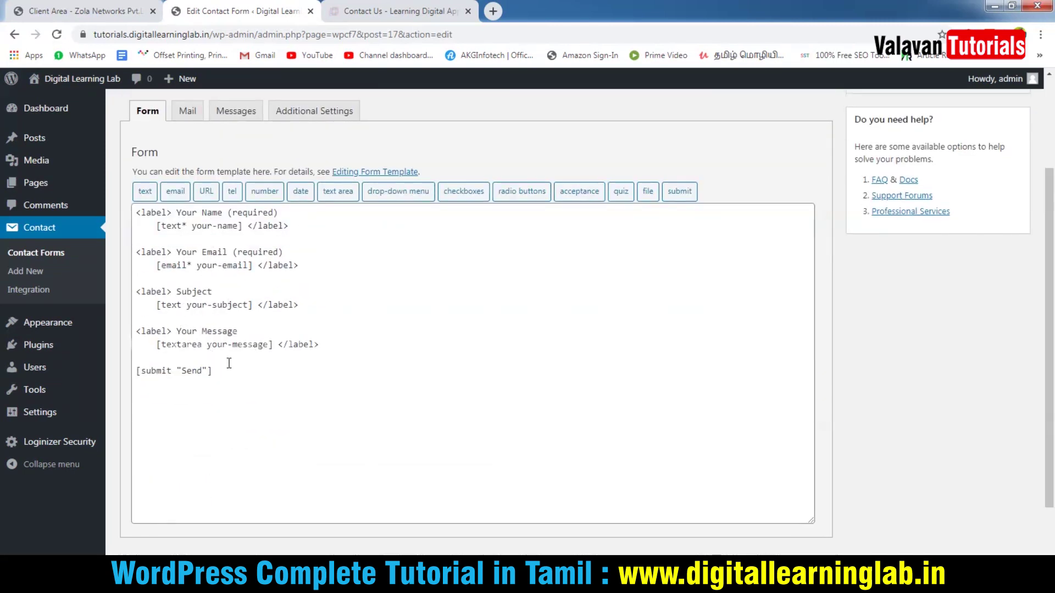
click(197, 213)
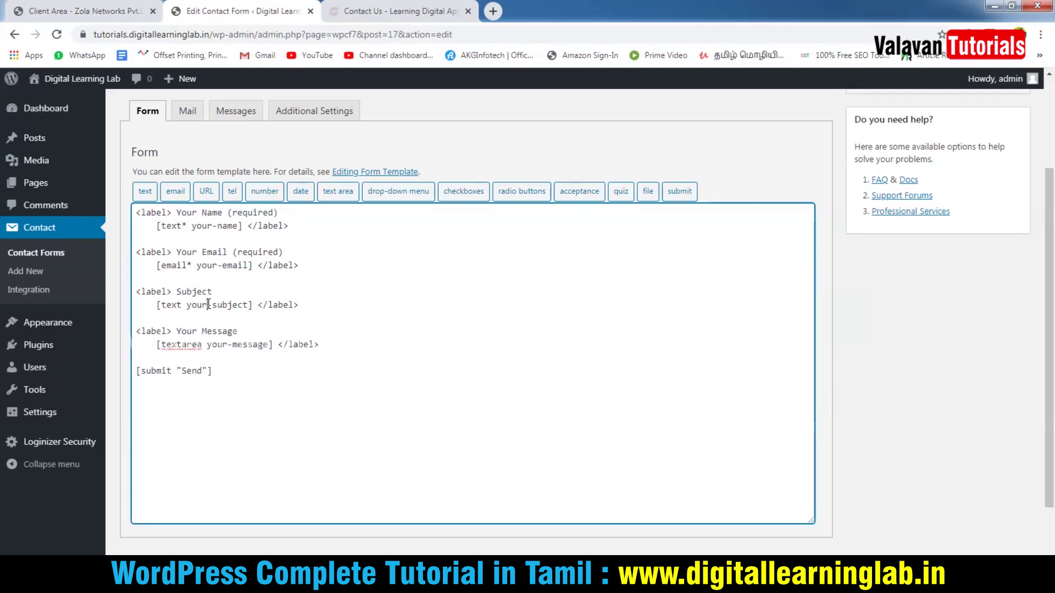
- Insert an optional telephone field tag on its own line between the email and subject fields of the form template, and save the form
click(193, 291)
click(217, 344)
key(Return)
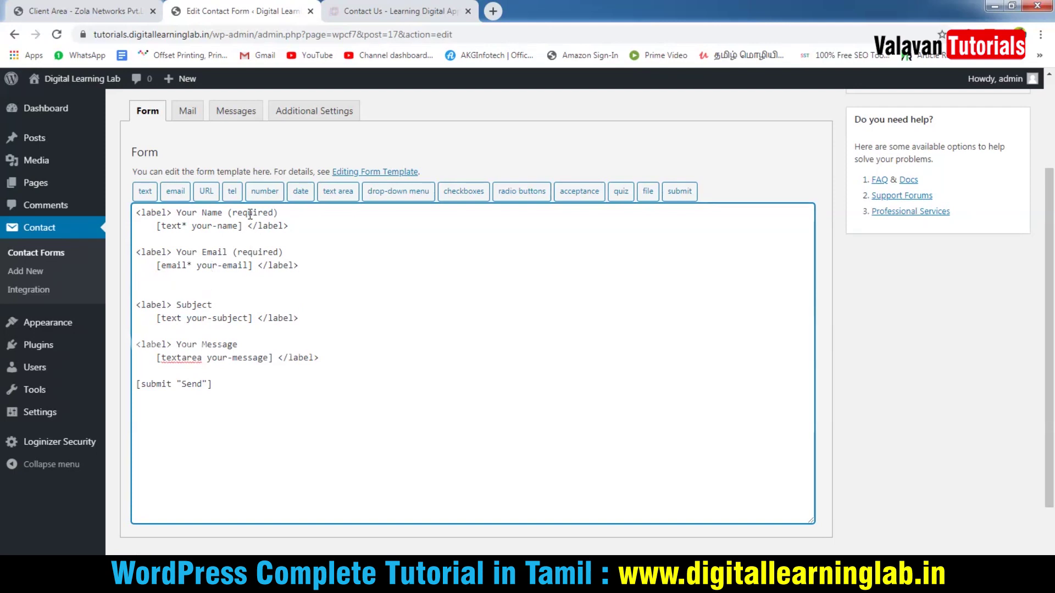
click(232, 192)
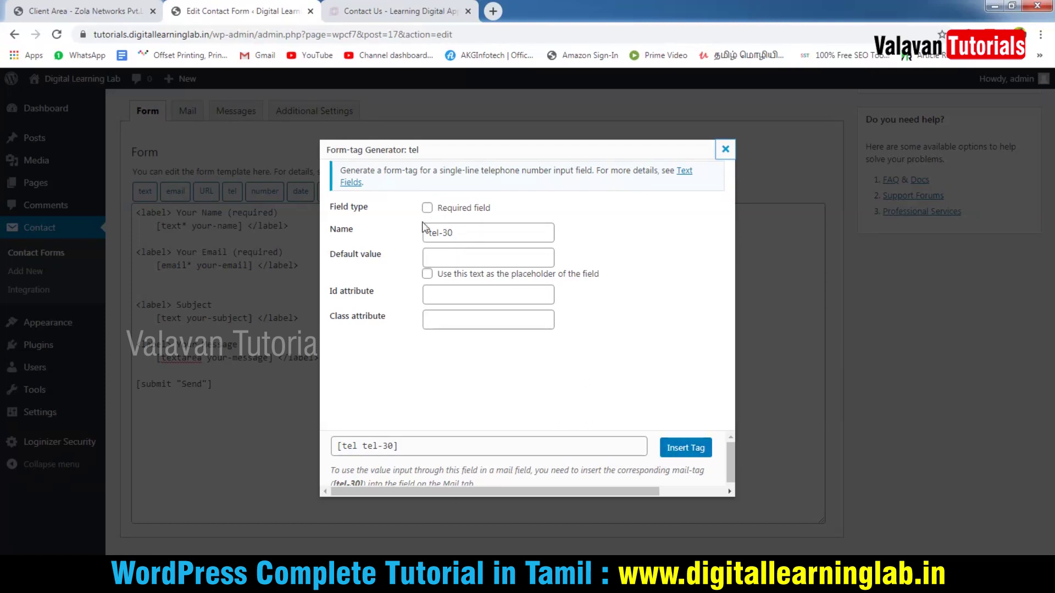
click(680, 449)
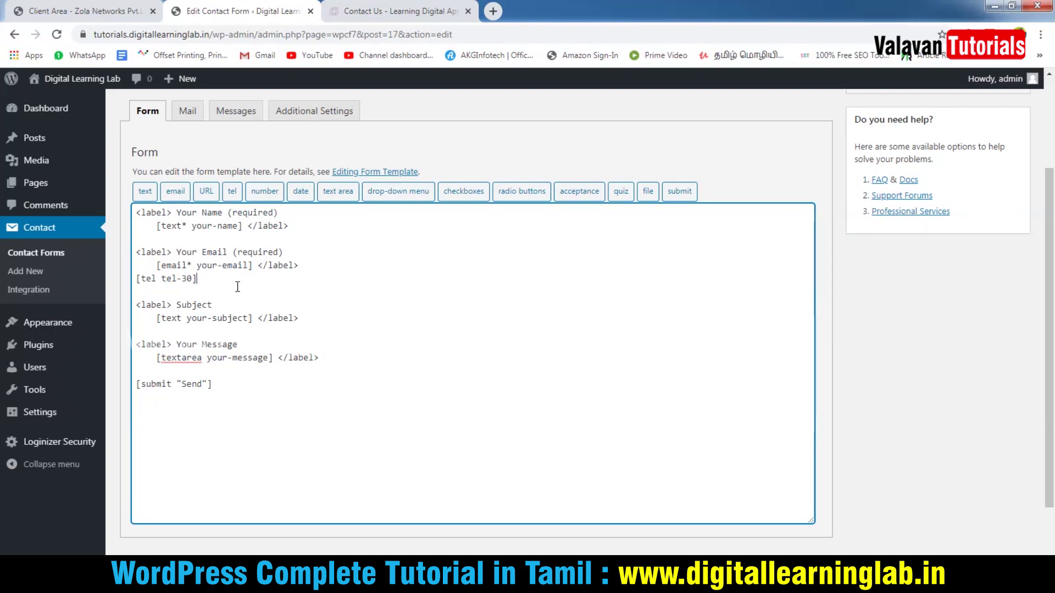
key(Home)
key(Return)
scroll(238, 286, down, 1)
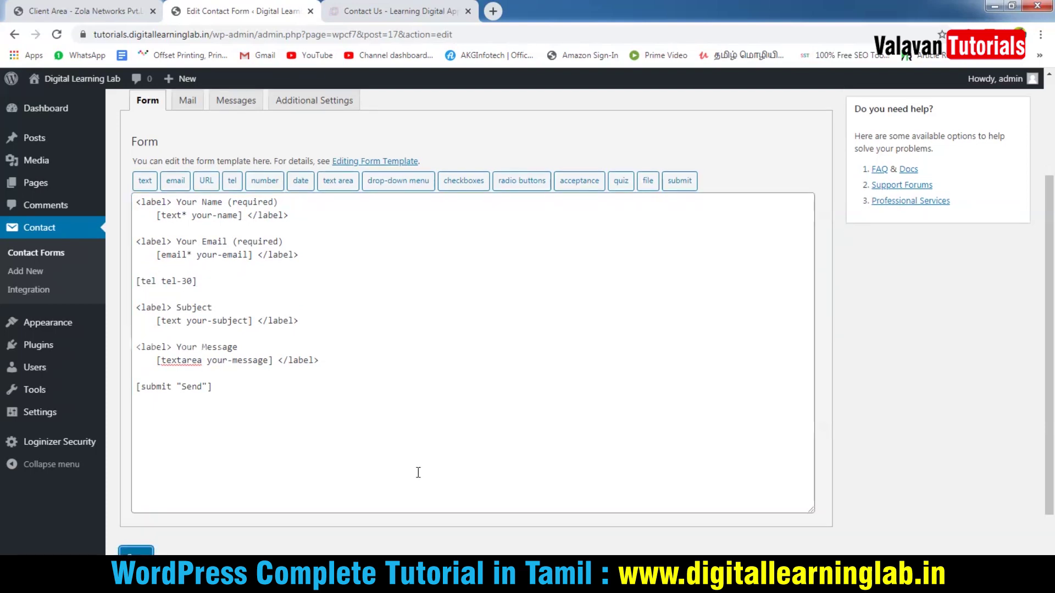
scroll(418, 473, down, 1)
click(137, 498)
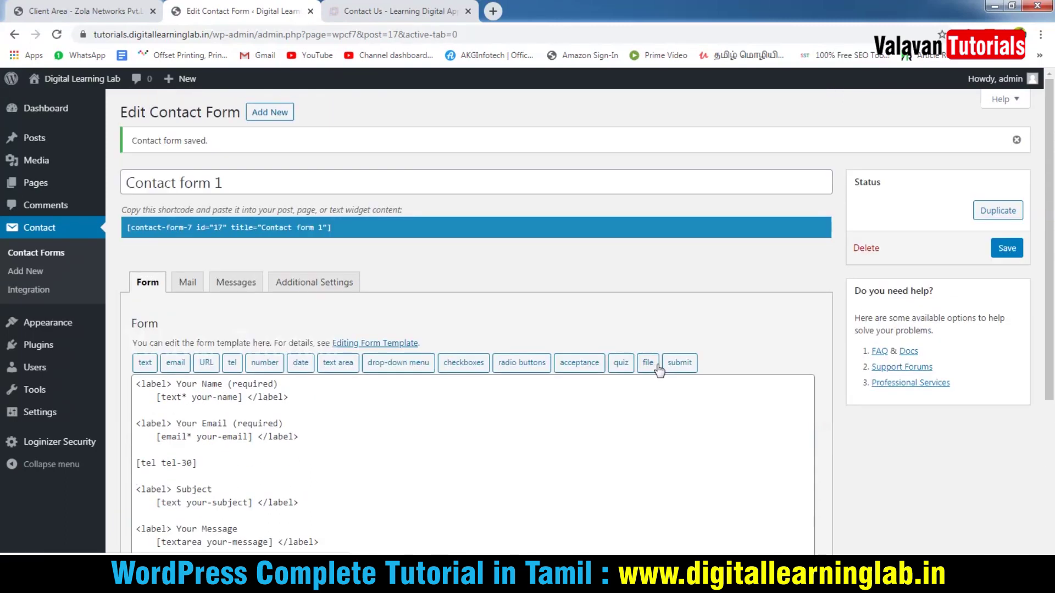
- Return to the list of contact forms and copy the shortcode of Contact form 1
scroll(659, 371, down, 3)
click(29, 255)
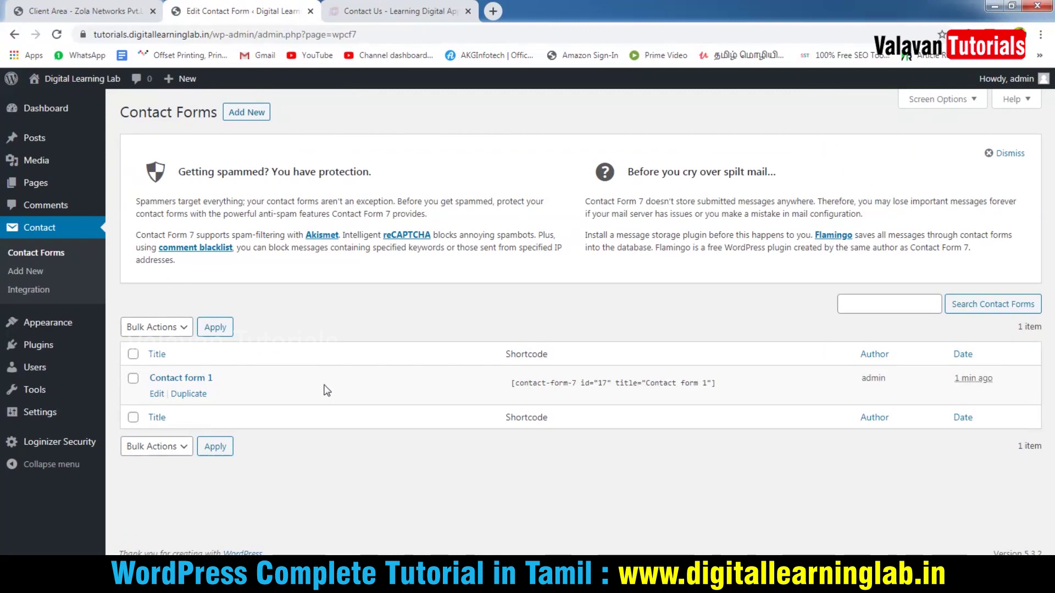
click(511, 384)
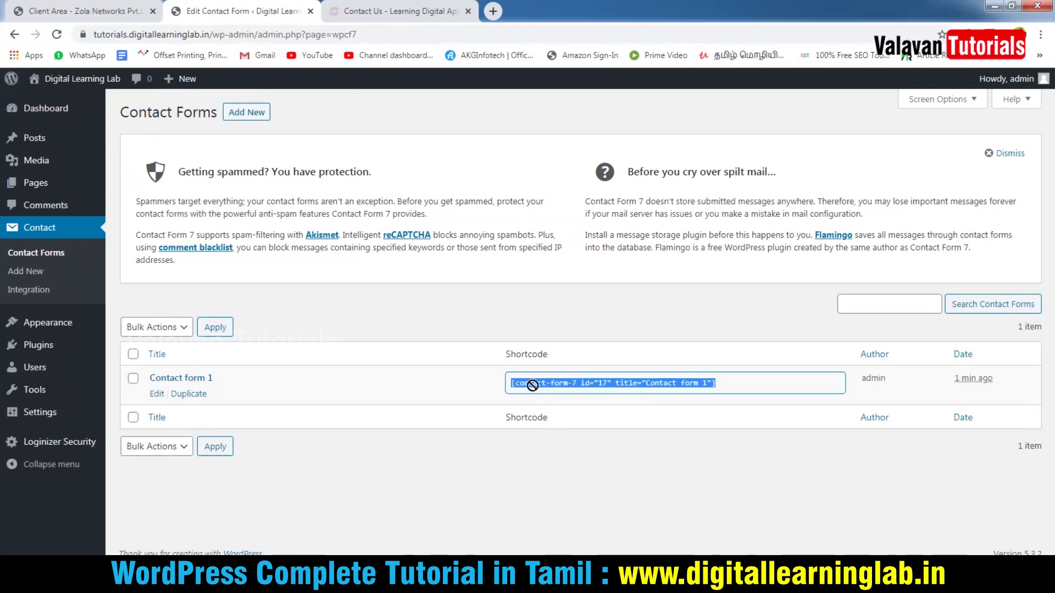
click(571, 412)
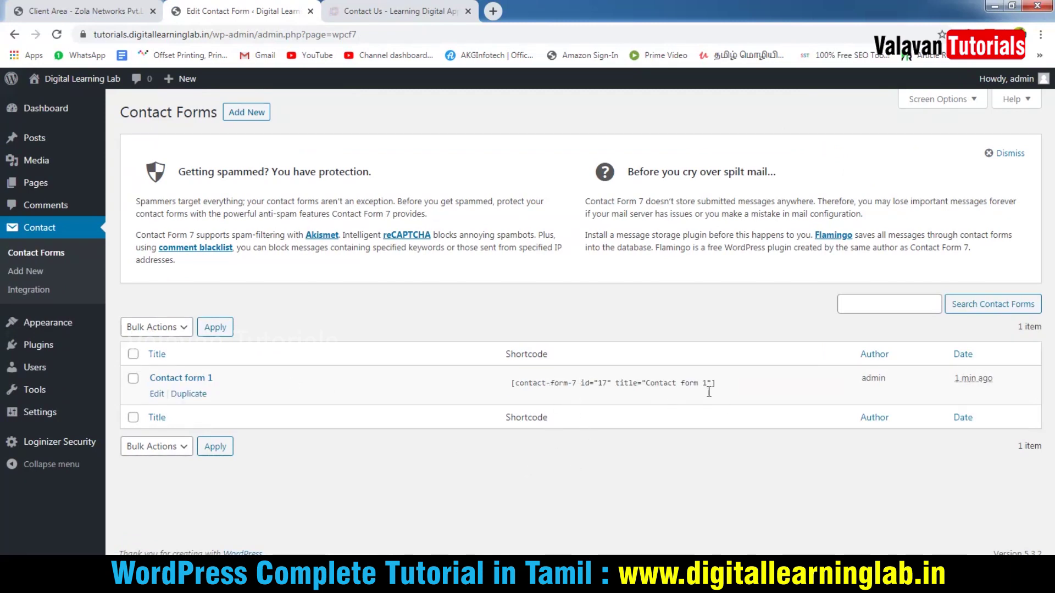
click(604, 381)
key(ctrl+c)
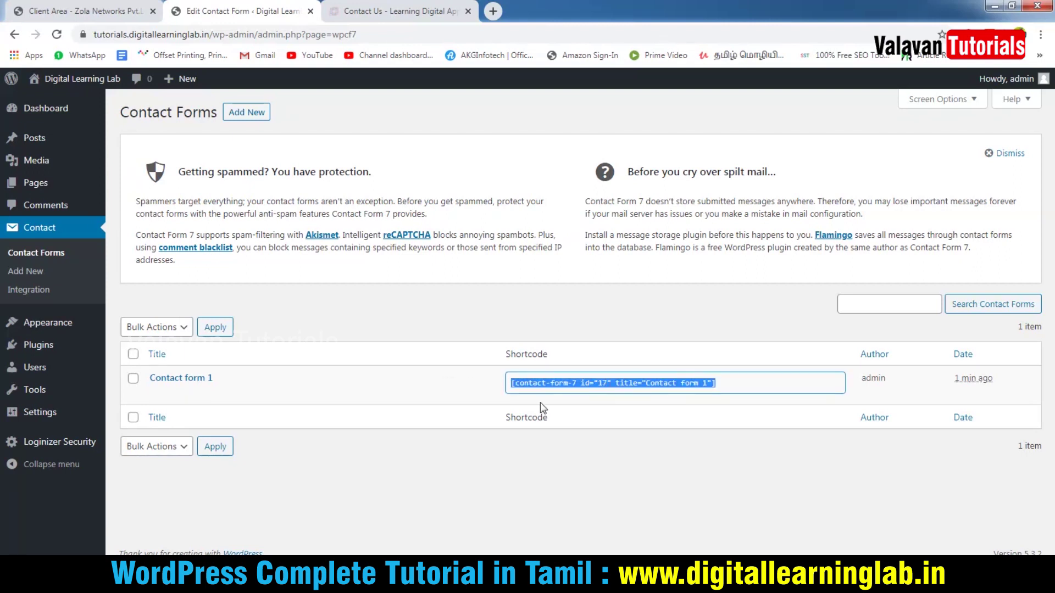
right_click(594, 388)
click(609, 396)
- Create a new page titled Contact Us and paste the Contact form 1 shortcode into its content
click(36, 185)
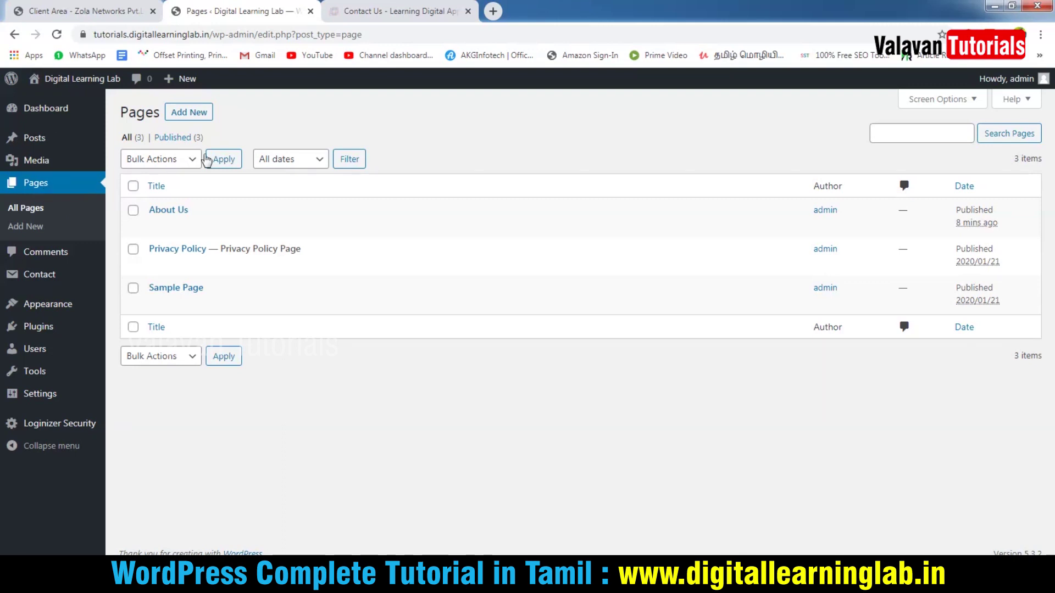
click(202, 116)
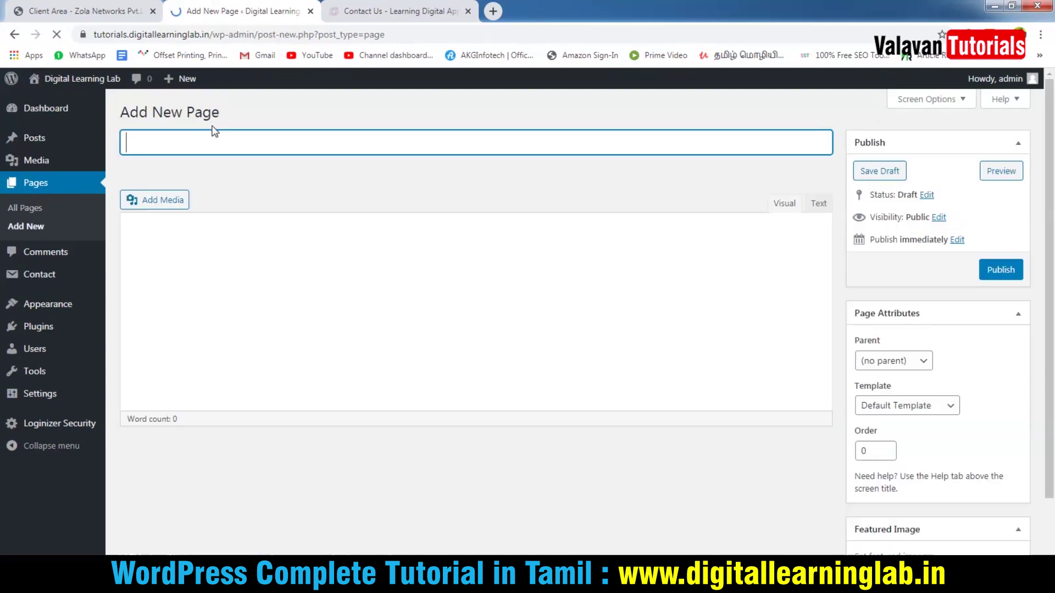
text(Contact Us)
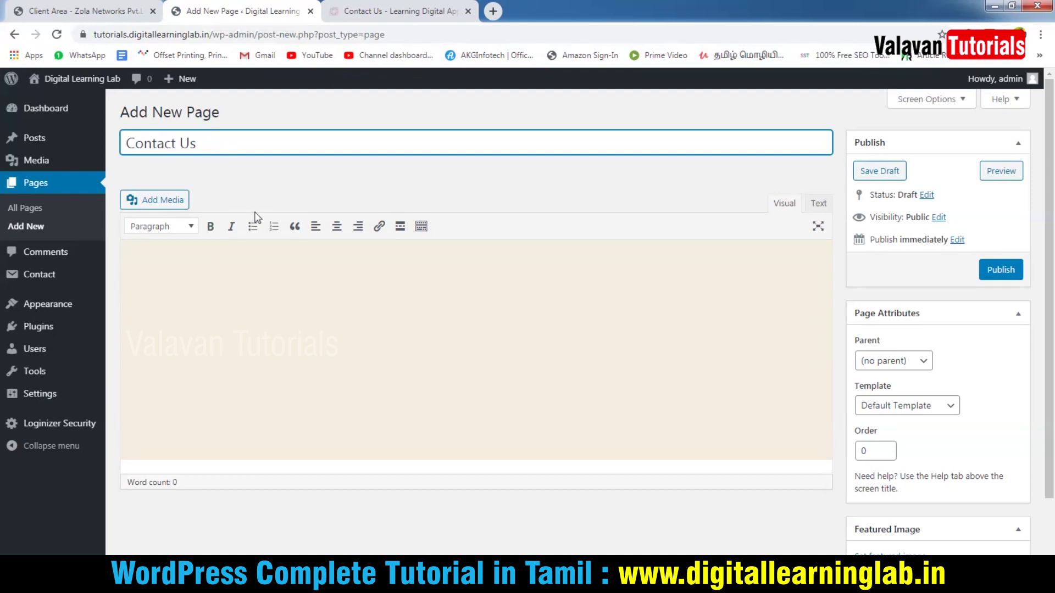
click(285, 264)
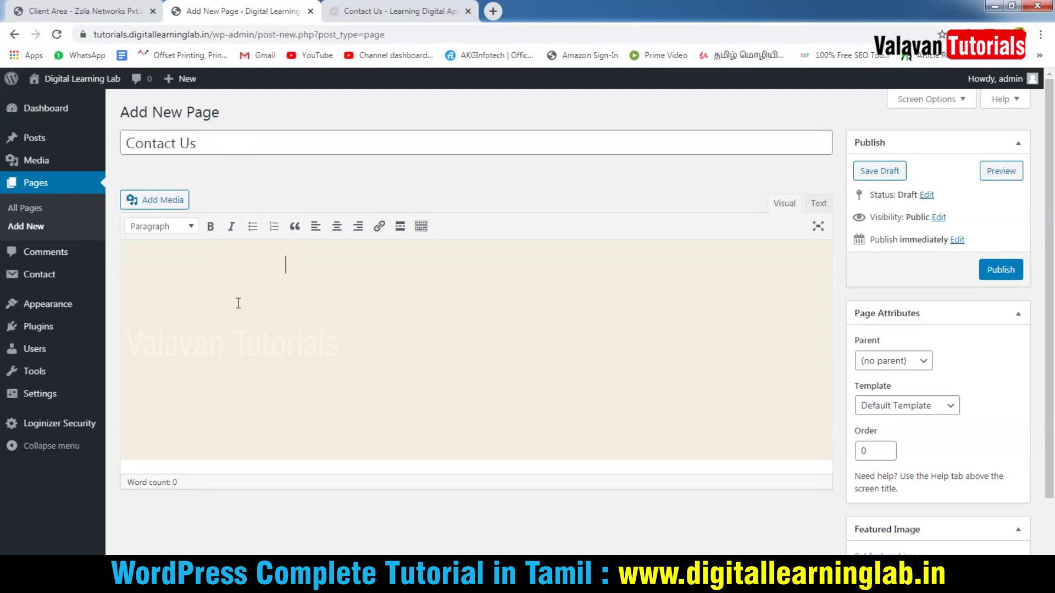
key(ctrl+v)
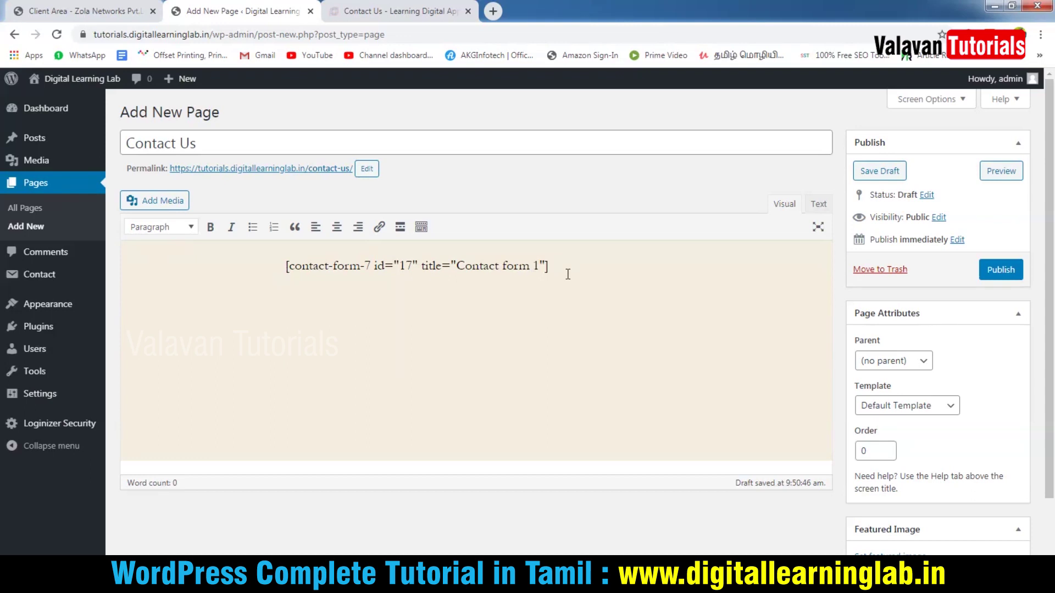
- Preview the Contact Us page to check its form fields, and publish the page
click(1008, 175)
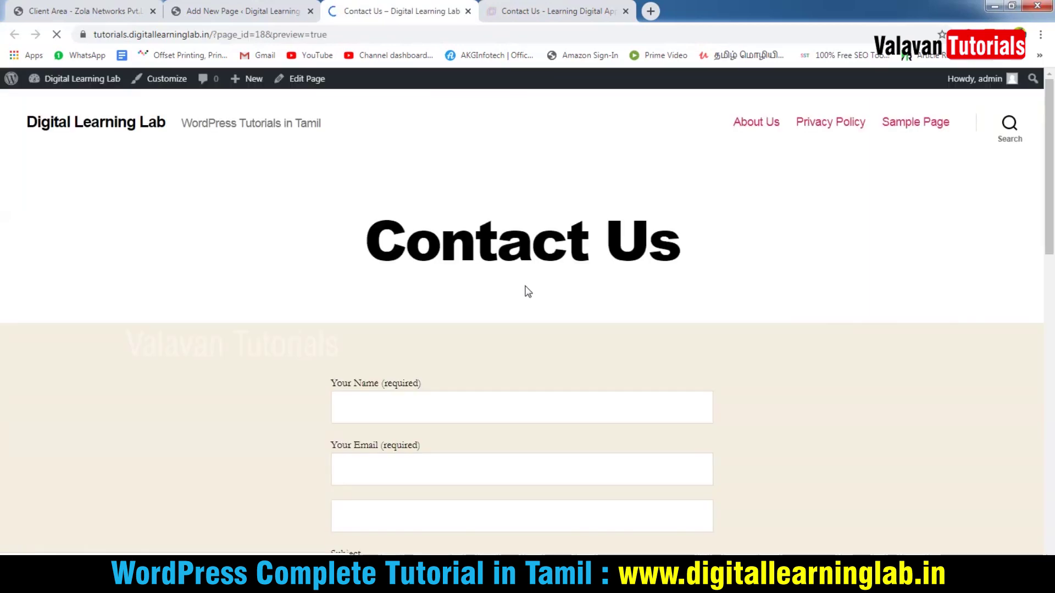
scroll(565, 367, down, 5)
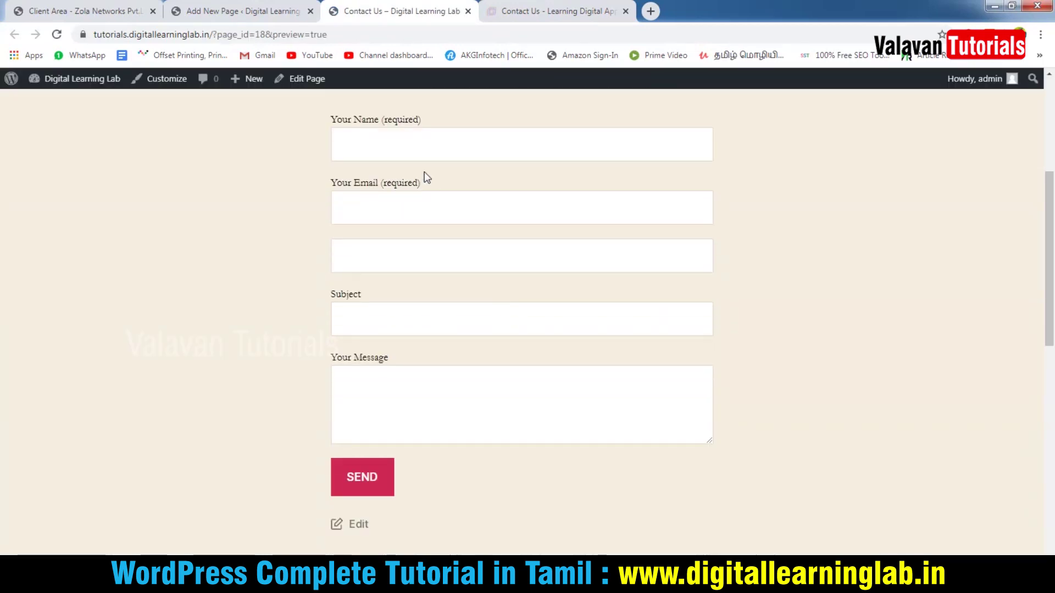
click(404, 143)
click(878, 256)
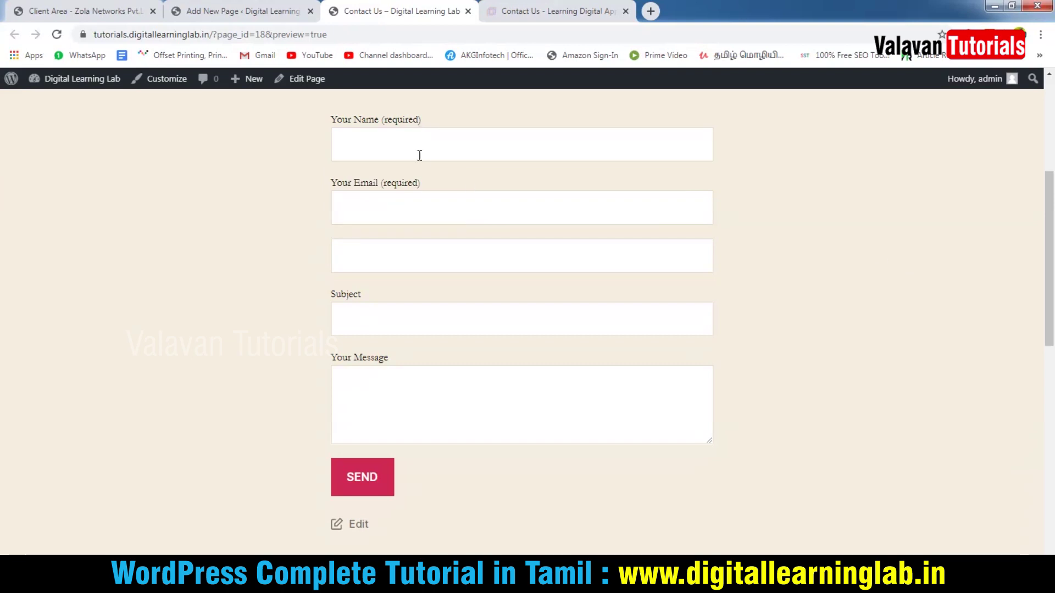
click(447, 256)
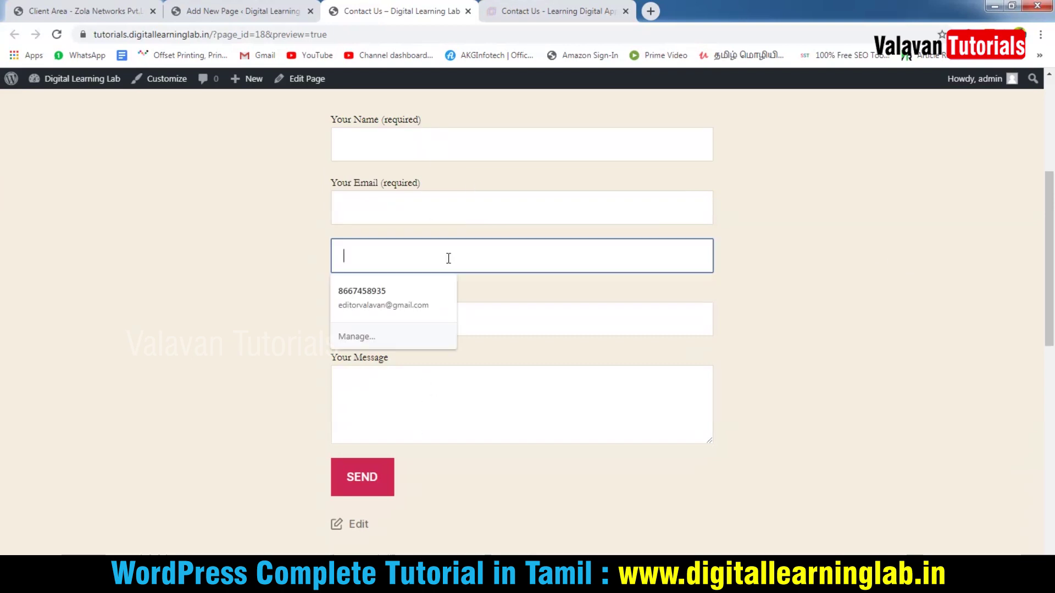
click(447, 217)
click(878, 252)
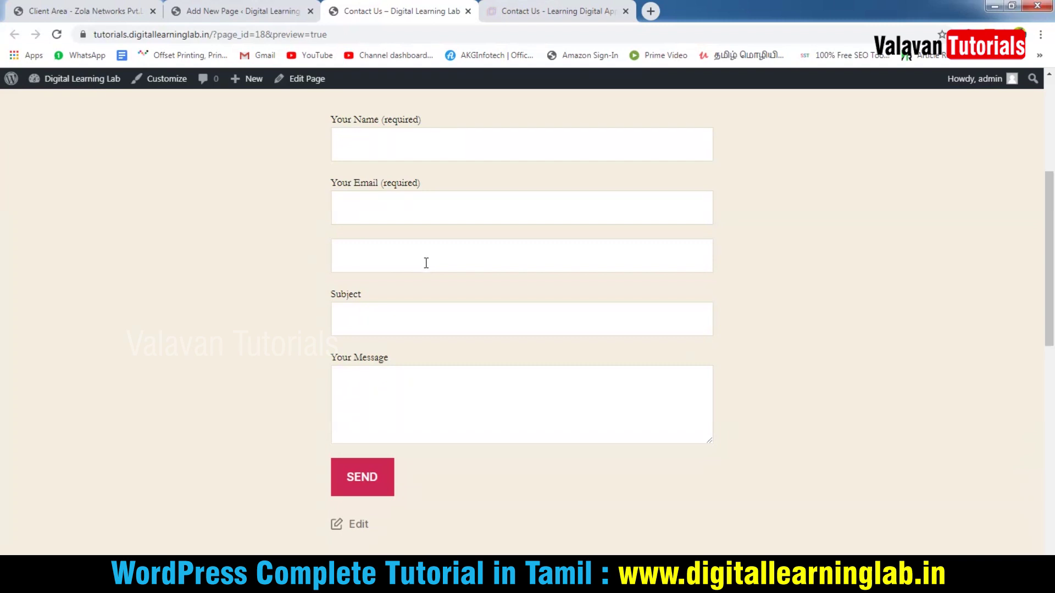
click(251, 16)
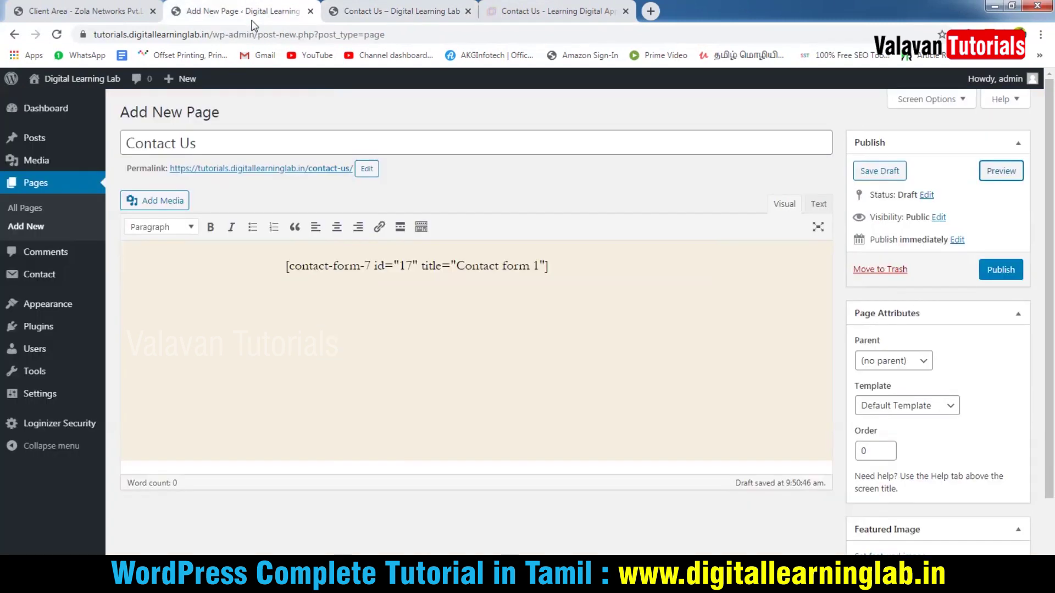
click(1003, 270)
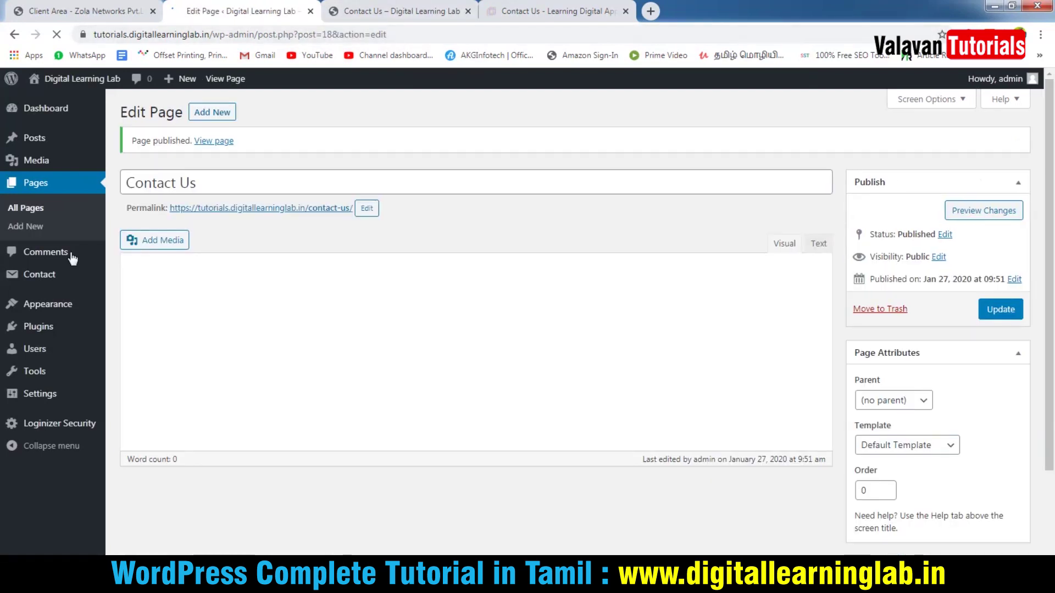
- Reopen Contact form 1 for editing and locate the email label block and telephone tag in its template
click(36, 277)
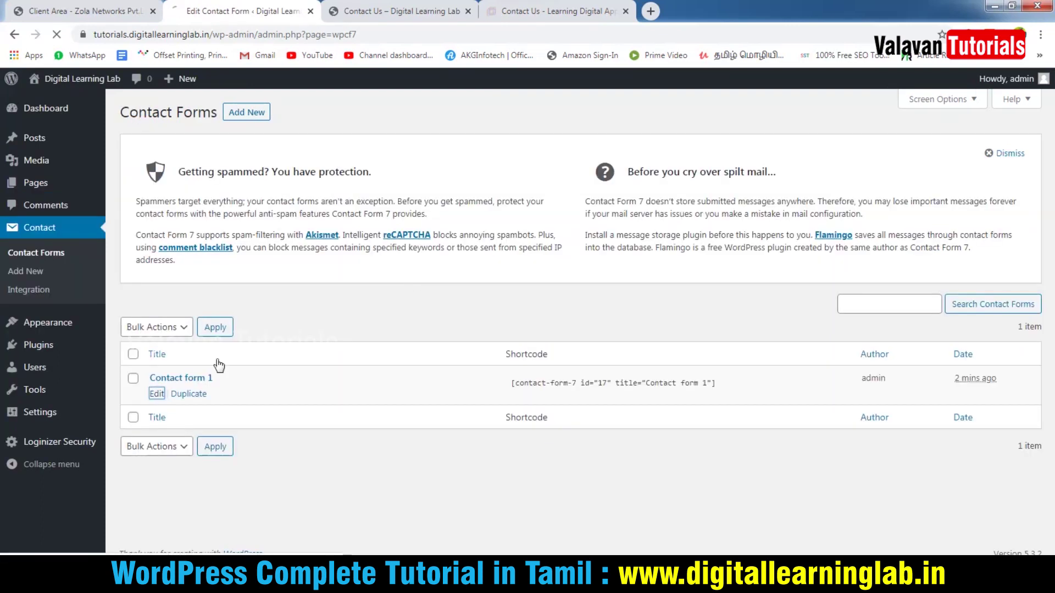
click(211, 378)
scroll(215, 324, down, 1)
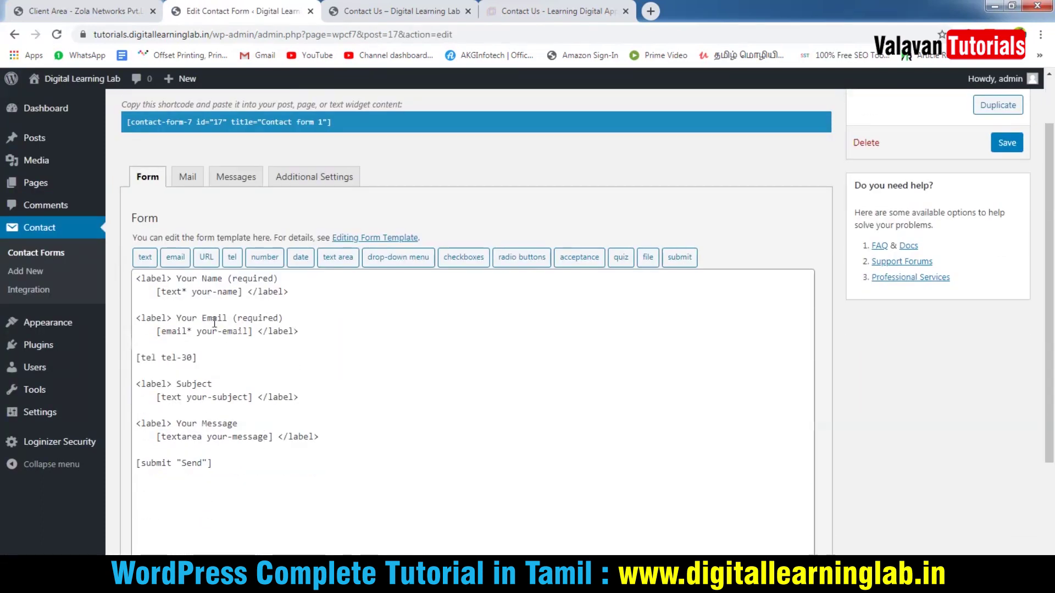
triple_click(214, 323)
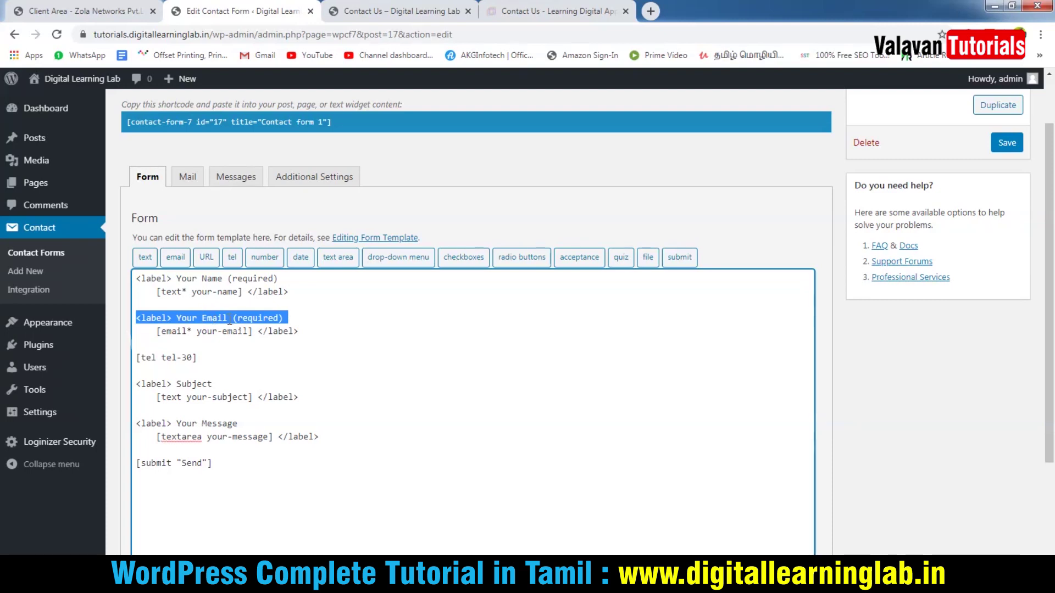
double_click(223, 321)
click(172, 358)
- Replace the standalone telephone tag with a copy of the two-line "Your Email (required)" label block
click(180, 321)
key(shift+Home)
key(Home)
key(shift+End)
key(shift+Down)
key(shift+End)
key(ctrl+c)
key(Down)
key(shift+End)
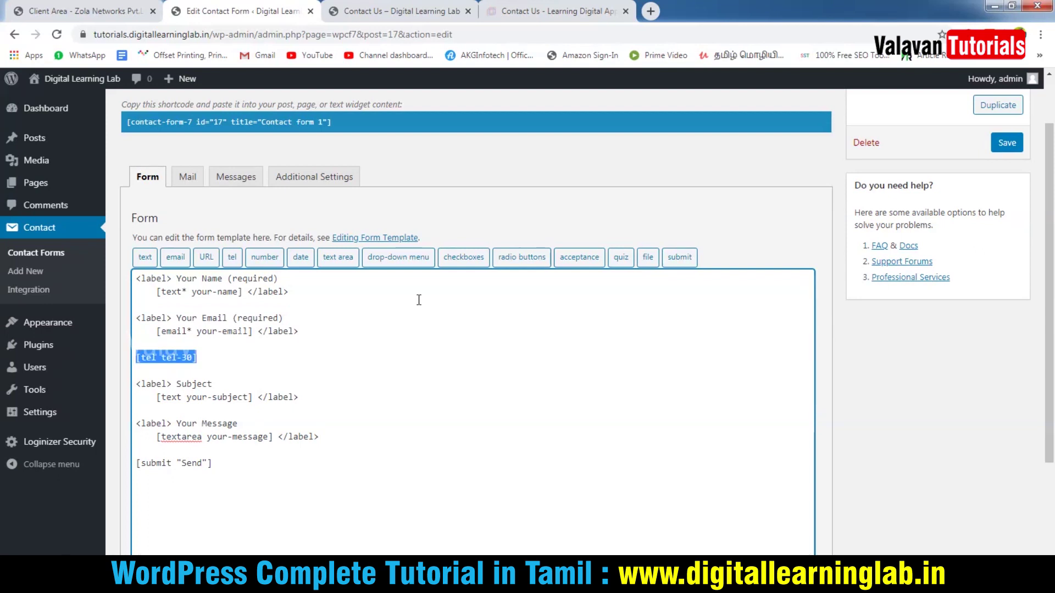
key(ctrl+v)
- Delete the [email* your-email] tag from the copied label block, keeping its closing label tag
key(Left)
key(Left)
key(Left)
key(Left)
key(Left)
key(Left)
key(Left)
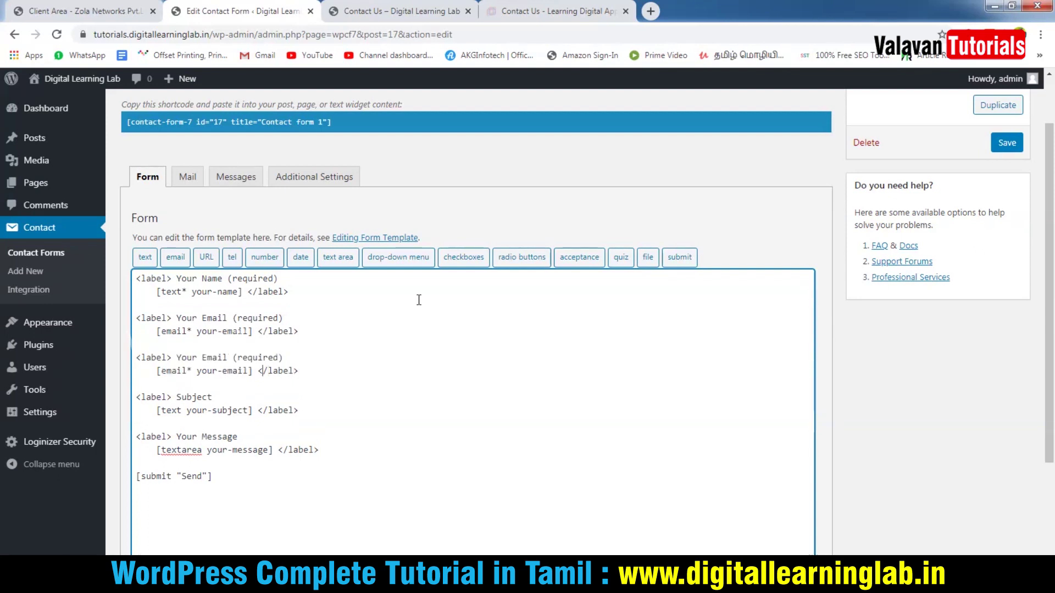
key(Left)
key(Left)
key(Right)
key(ctrl+shift+Left)
key(ctrl+shift+Left)
key(ctrl+shift+Left)
key(ctrl+shift+Left)
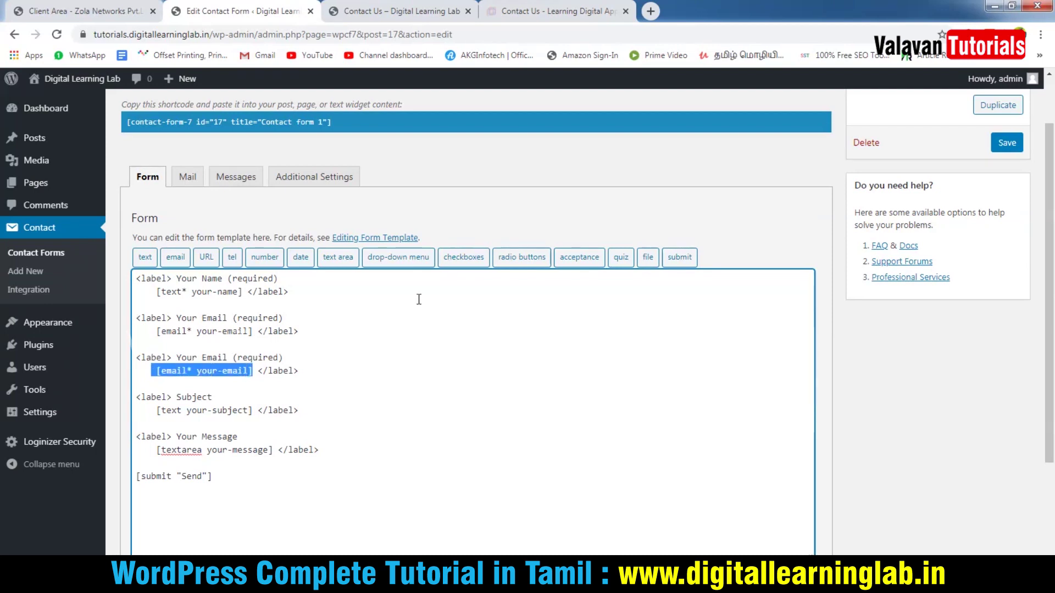
key(Delete)
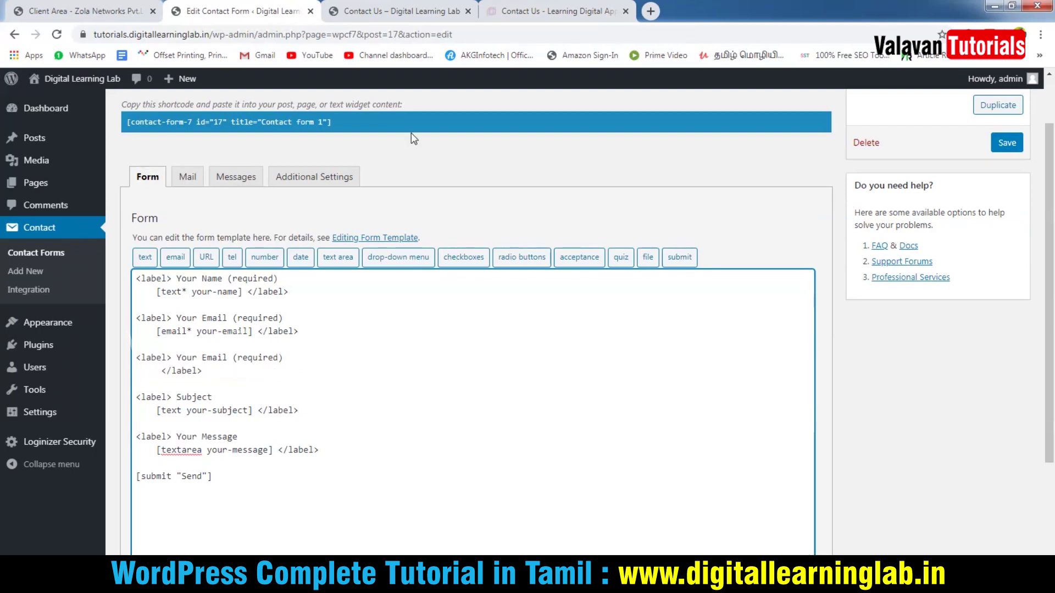
- Insert an optional telephone field tag inside the emptied label block and save the contact form
click(231, 258)
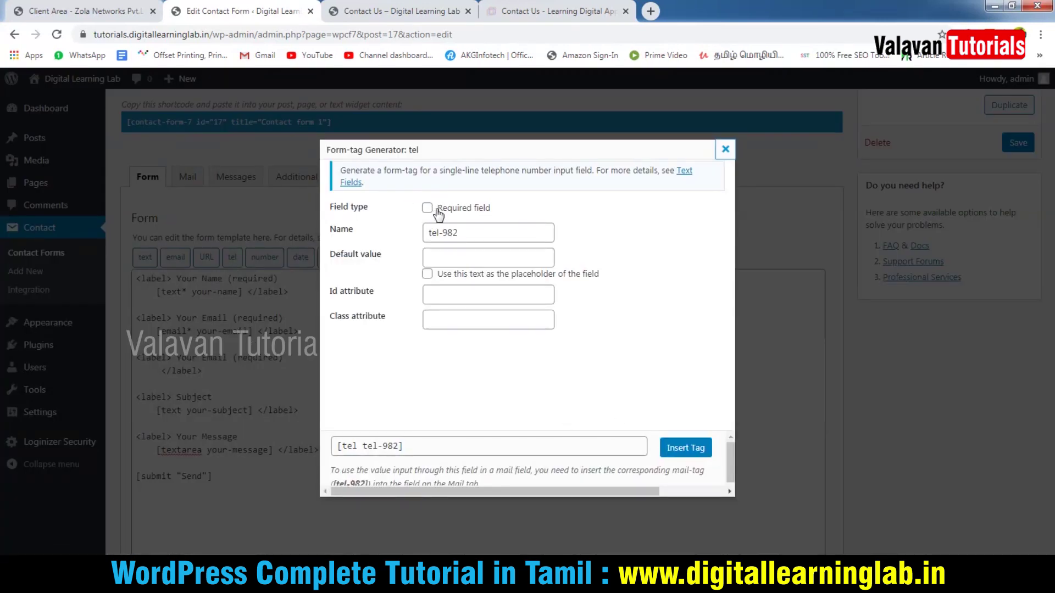
click(685, 448)
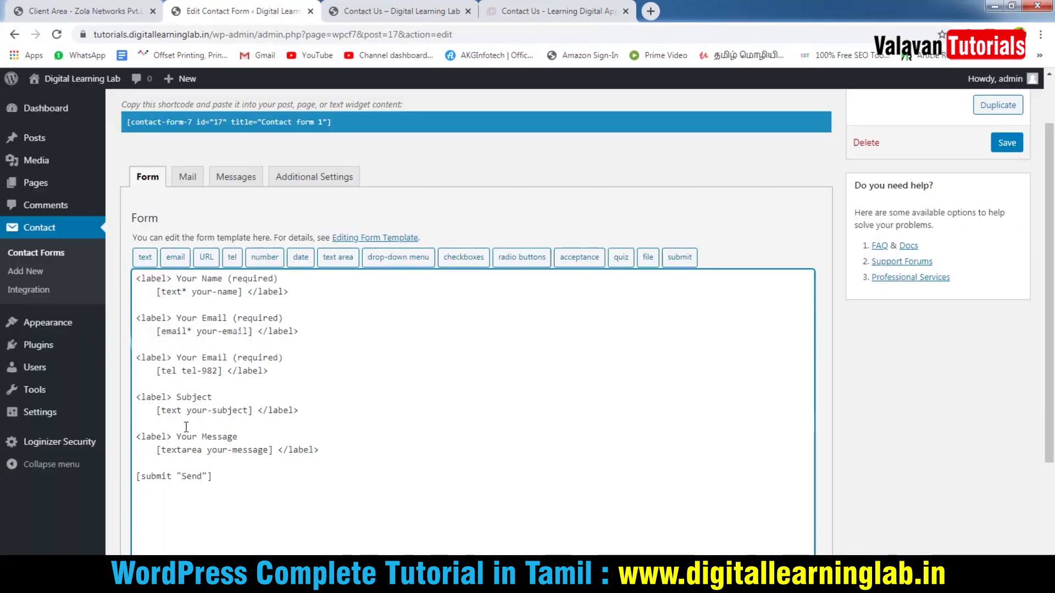
click(1007, 143)
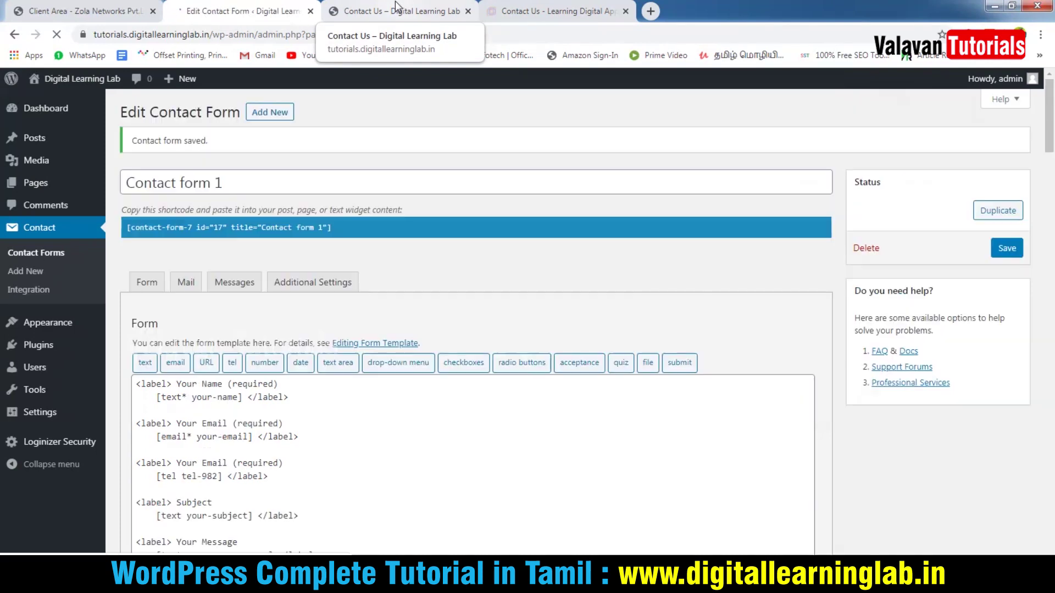
- Reload the Contact Us page to check the form's field labels, and return to the Contact form 1 template
click(395, 6)
click(57, 34)
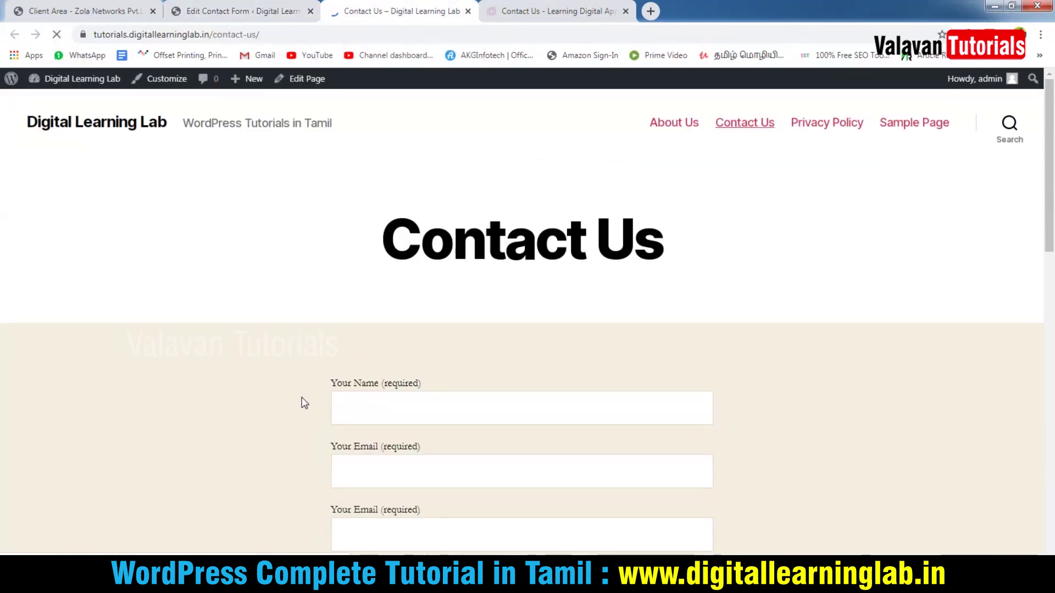
scroll(304, 403, down, 2)
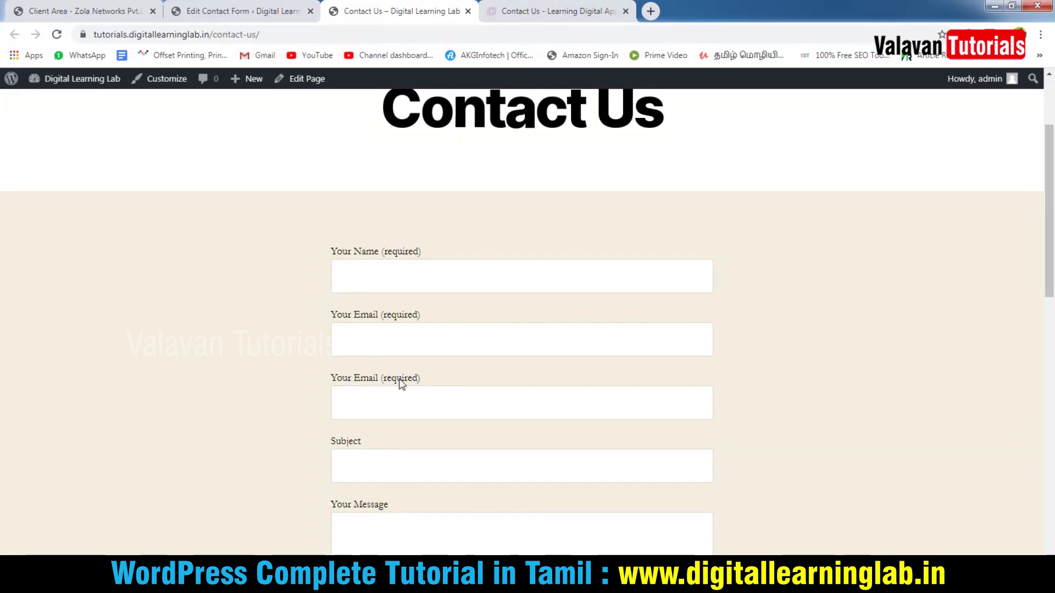
click(244, 8)
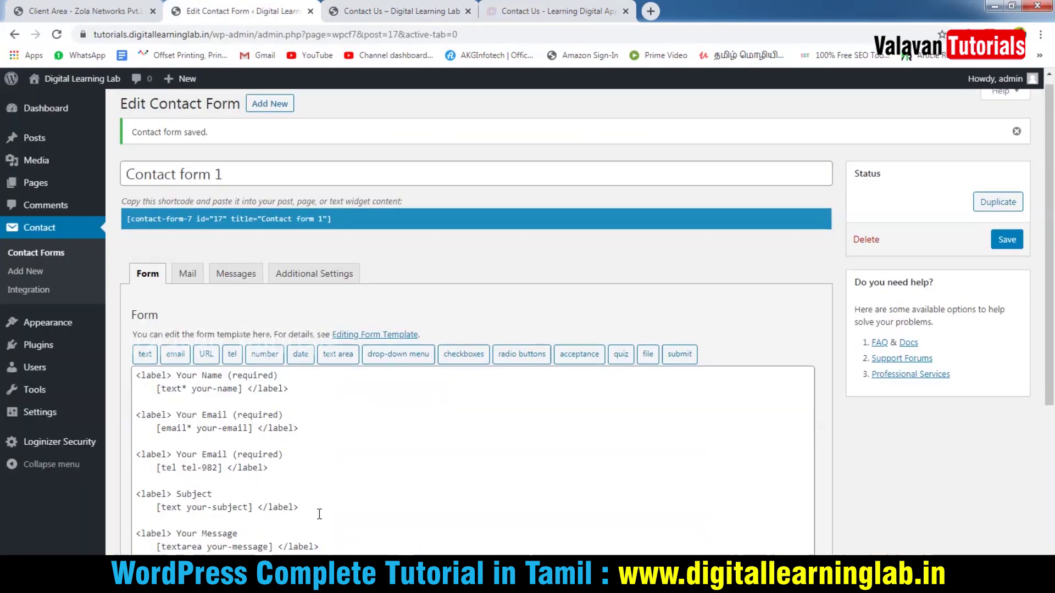
scroll(319, 514, down, 1)
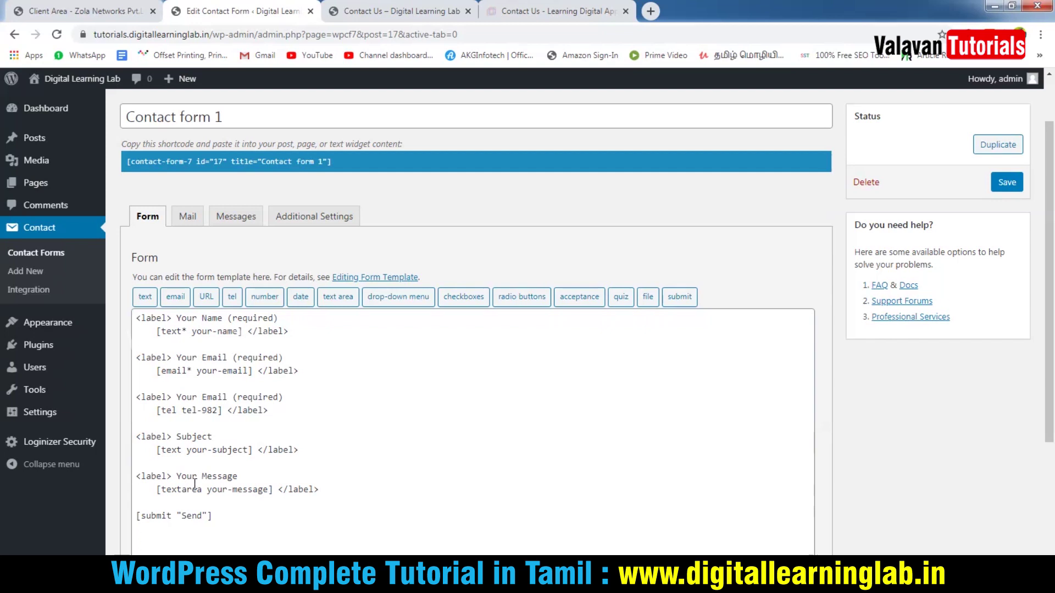
- Change the telephone field's label text to "Your Phone (required)" in the form template and save the contact form
click(196, 450)
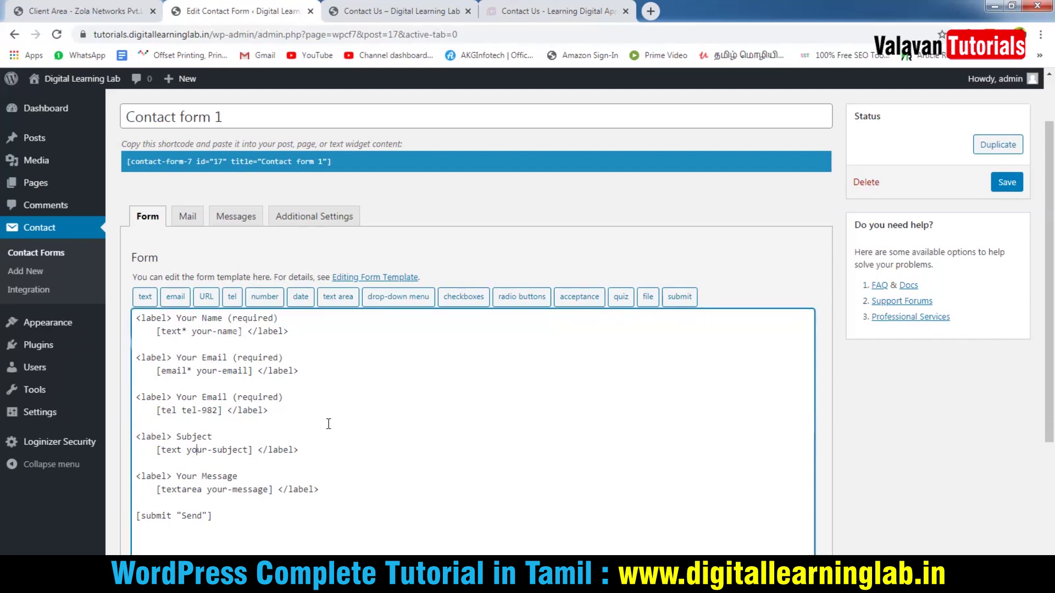
key(Up)
key(Up)
key(Up)
key(Up)
key(Right)
key(Right)
key(Right)
key(shift+Right)
key(shift+Right)
key(shift+Right)
key(shift+Right)
key(shift+Right)
text(Phone)
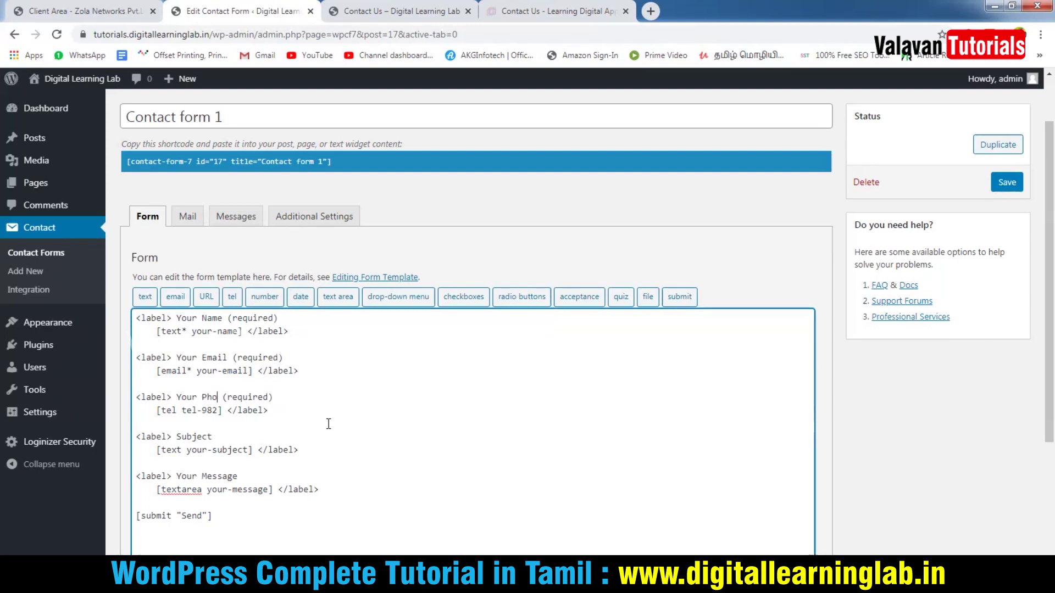
click(1007, 182)
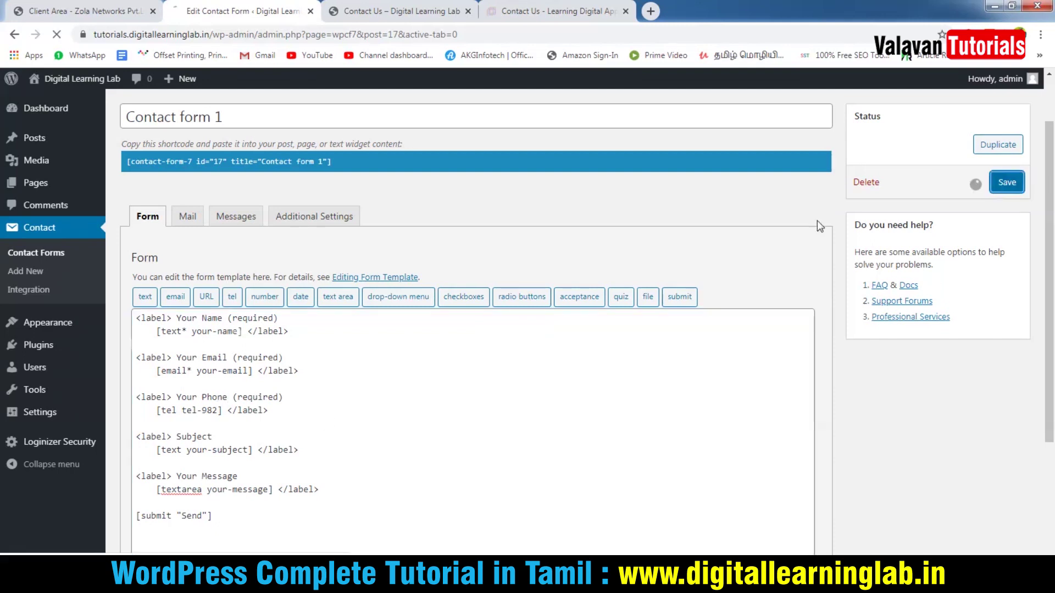
- Reload the Contact Us page to check the telephone field's new label, and go back to editing Contact form 1
click(406, 8)
click(56, 34)
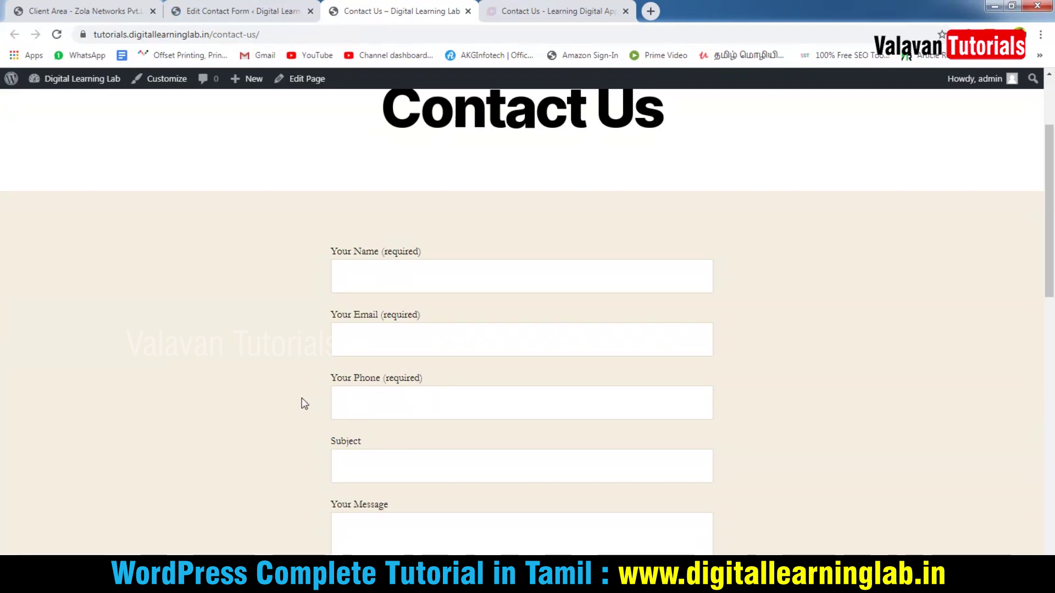
scroll(324, 410, down, 4)
scroll(410, 295, up, 7)
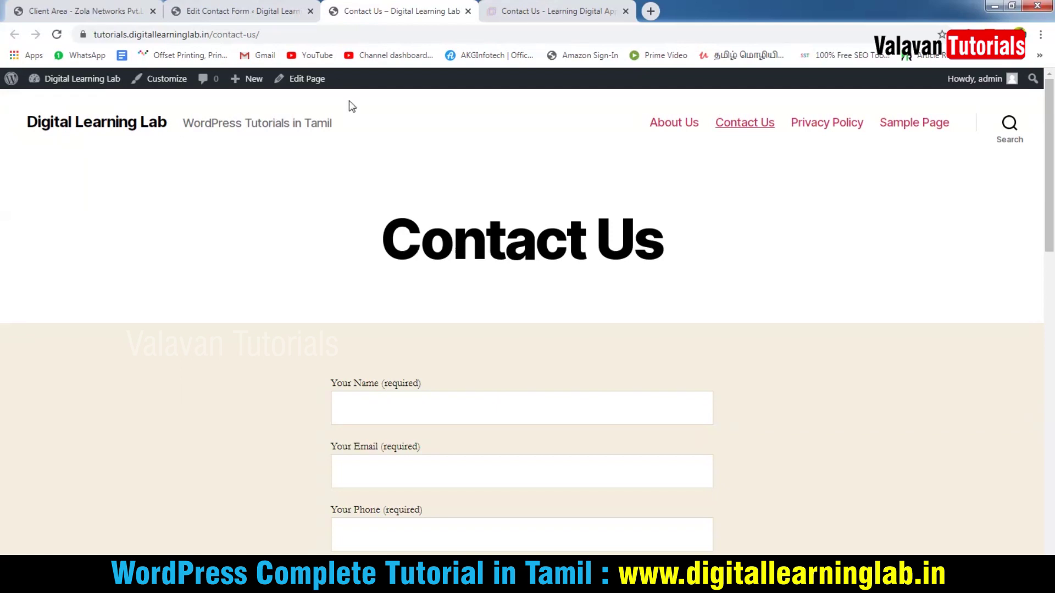
click(240, 7)
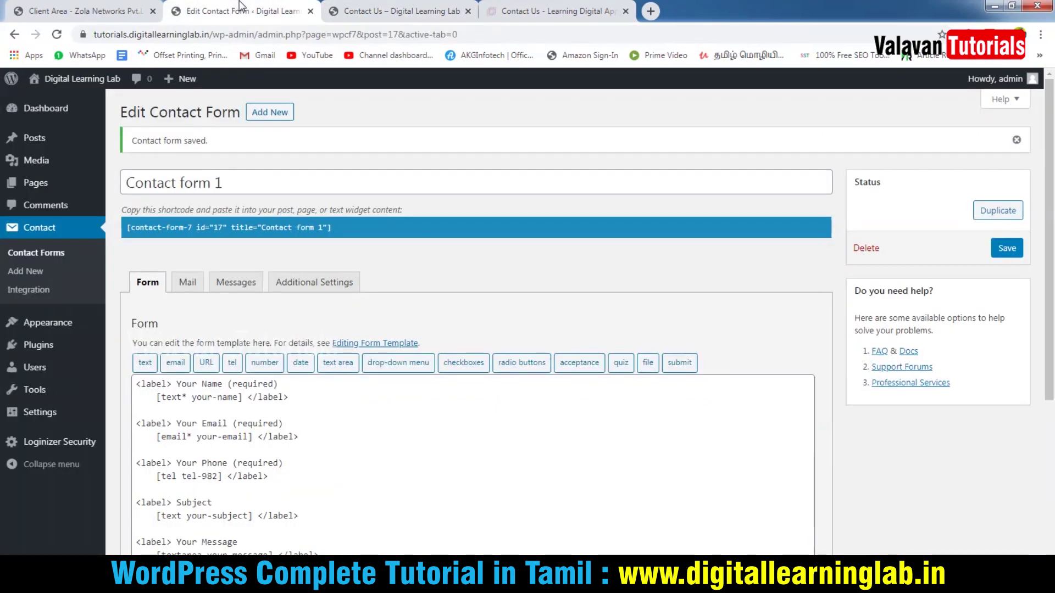